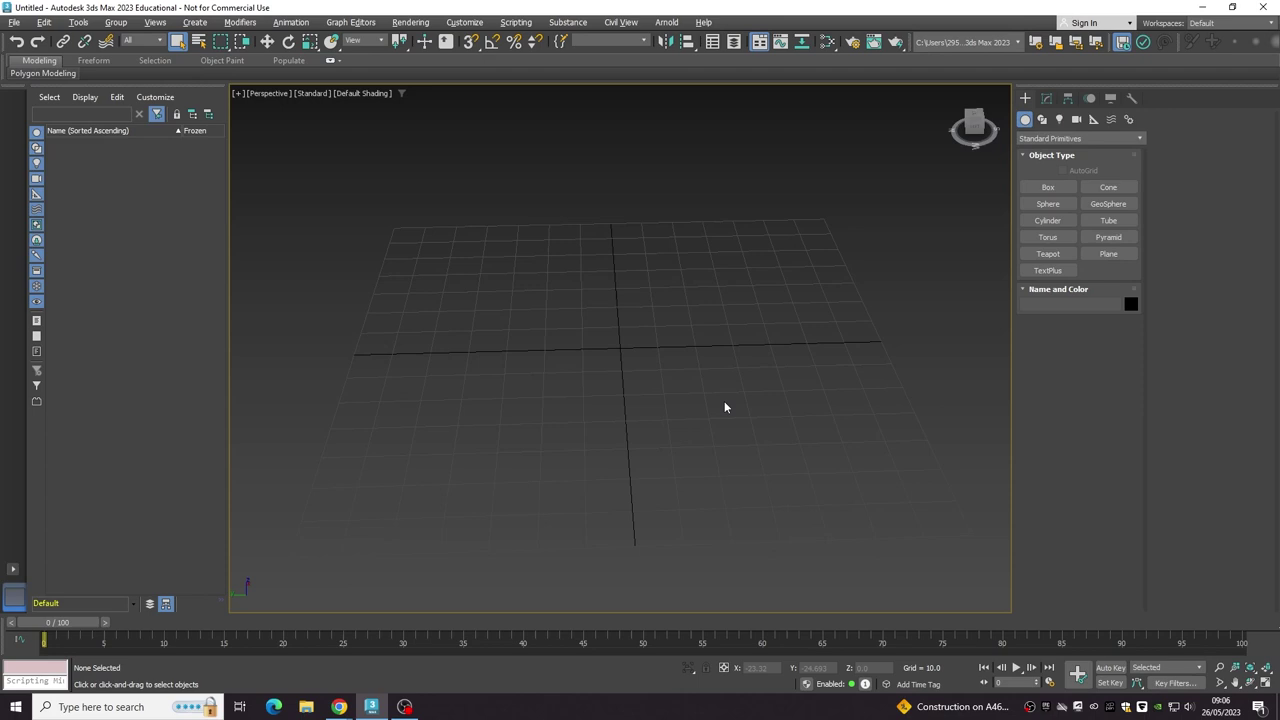
Create Box001 on the grid, about 77.7 long, 57.9 wide and 22.8 high.
left_click(1041, 187)
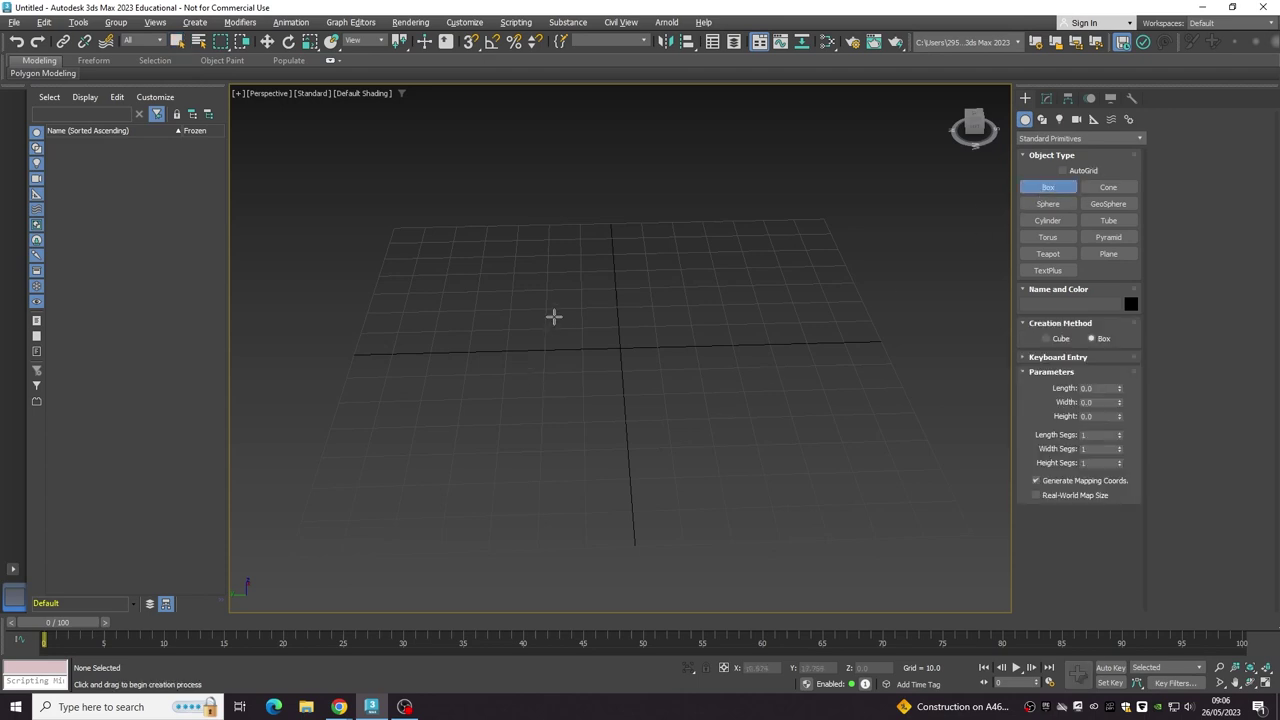
mouse_move(517, 291)
left_mouse_down()
mouse_move(733, 411)
mouse_move(826, 410)
left_mouse_up()
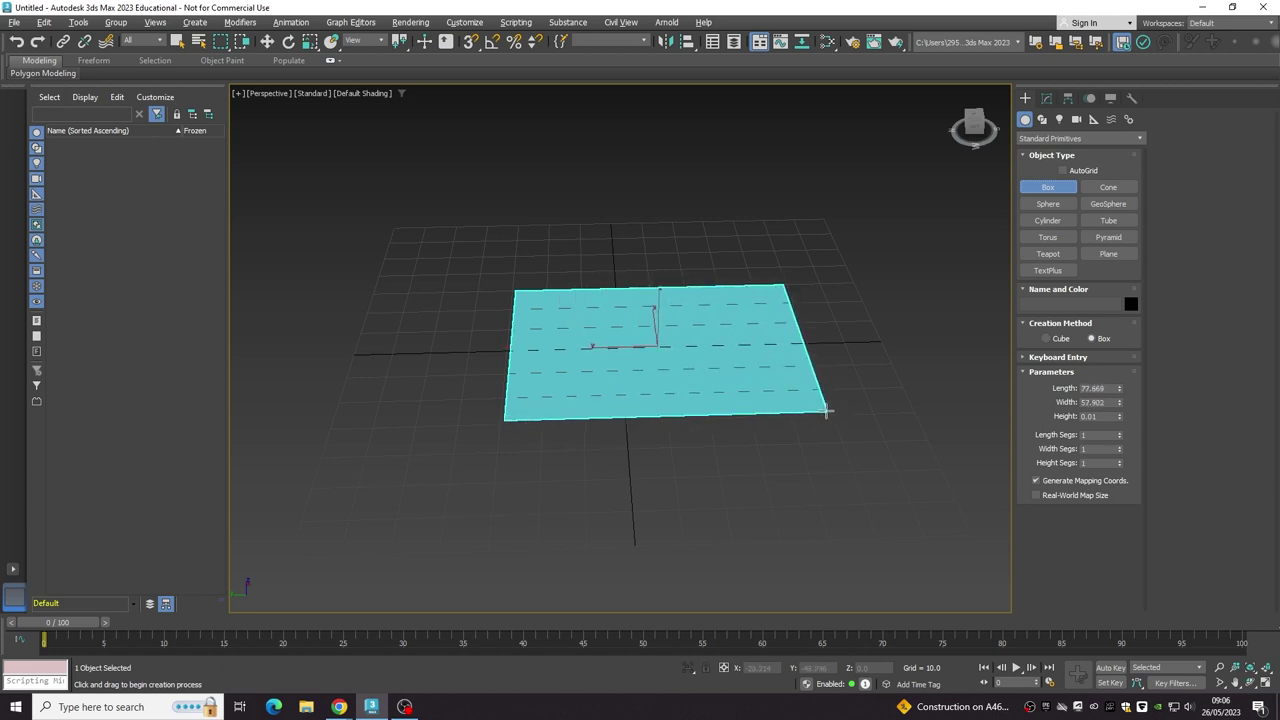
left_click_drag(826, 410, 825, 405)
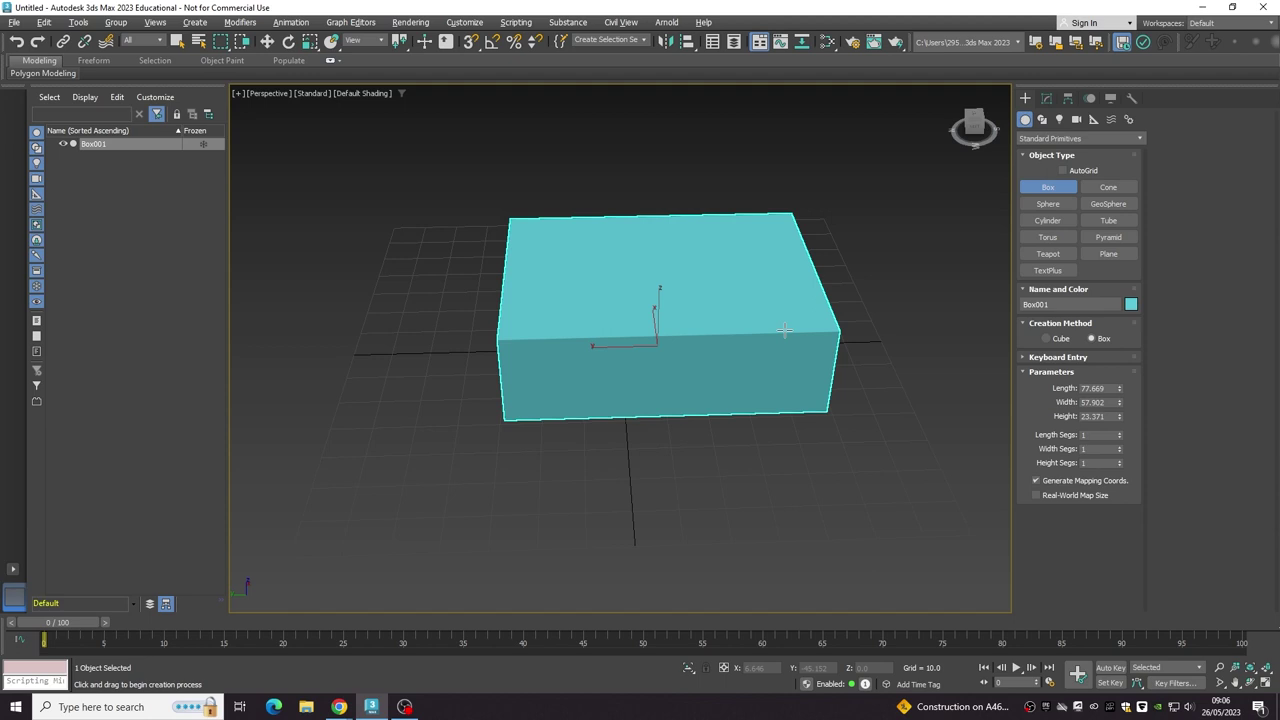
left_click(783, 332)
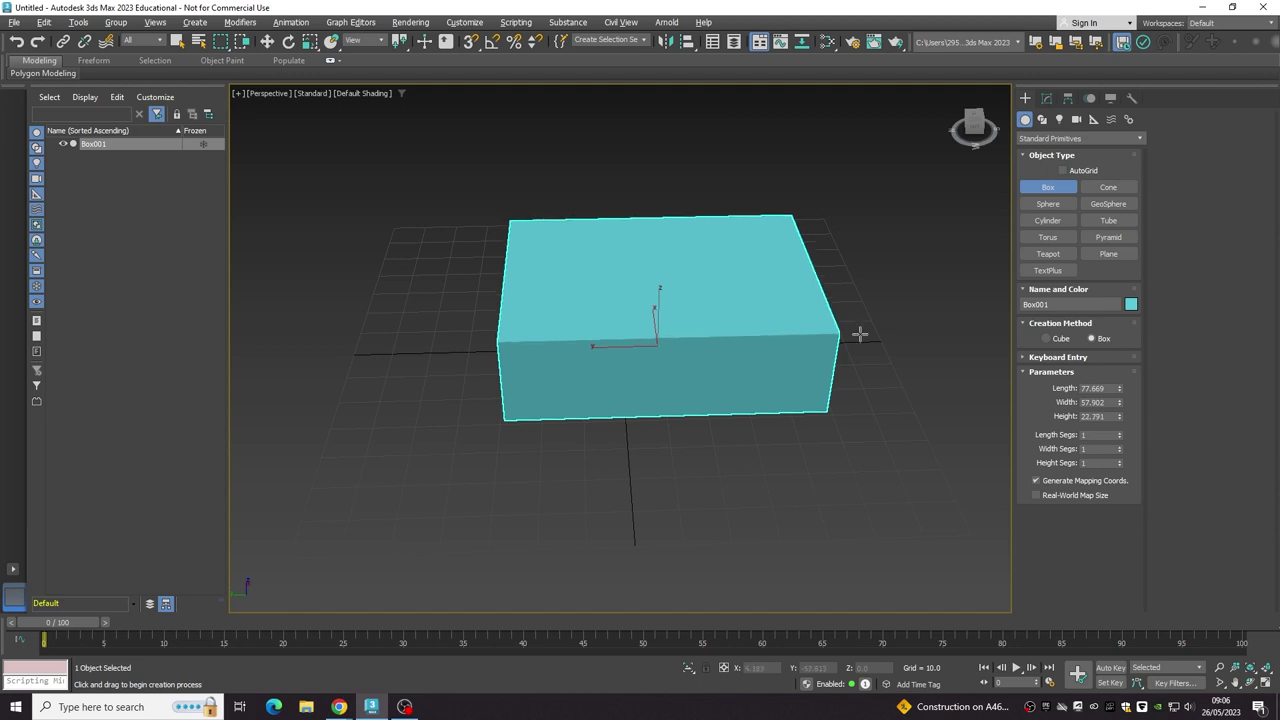
left_click(1047, 220)
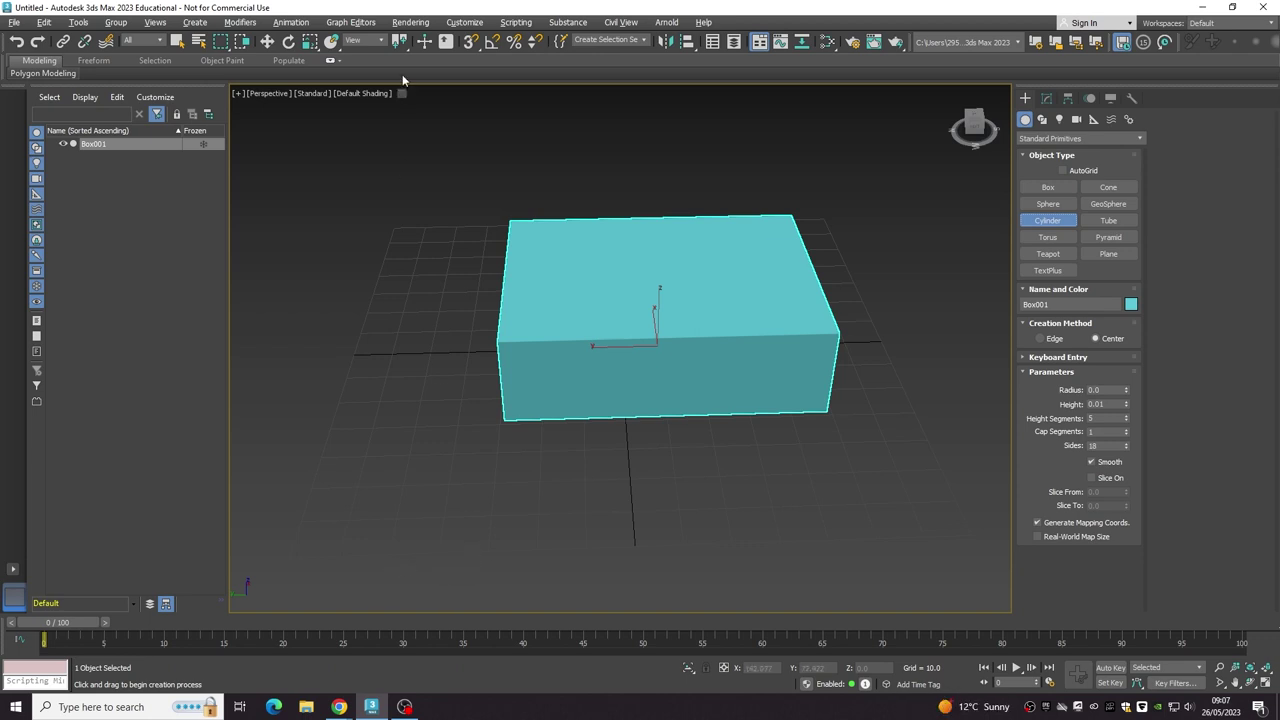
Rename Box001 to 'base part of bathtub' in the Scene Explorer.
right_click(129, 134)
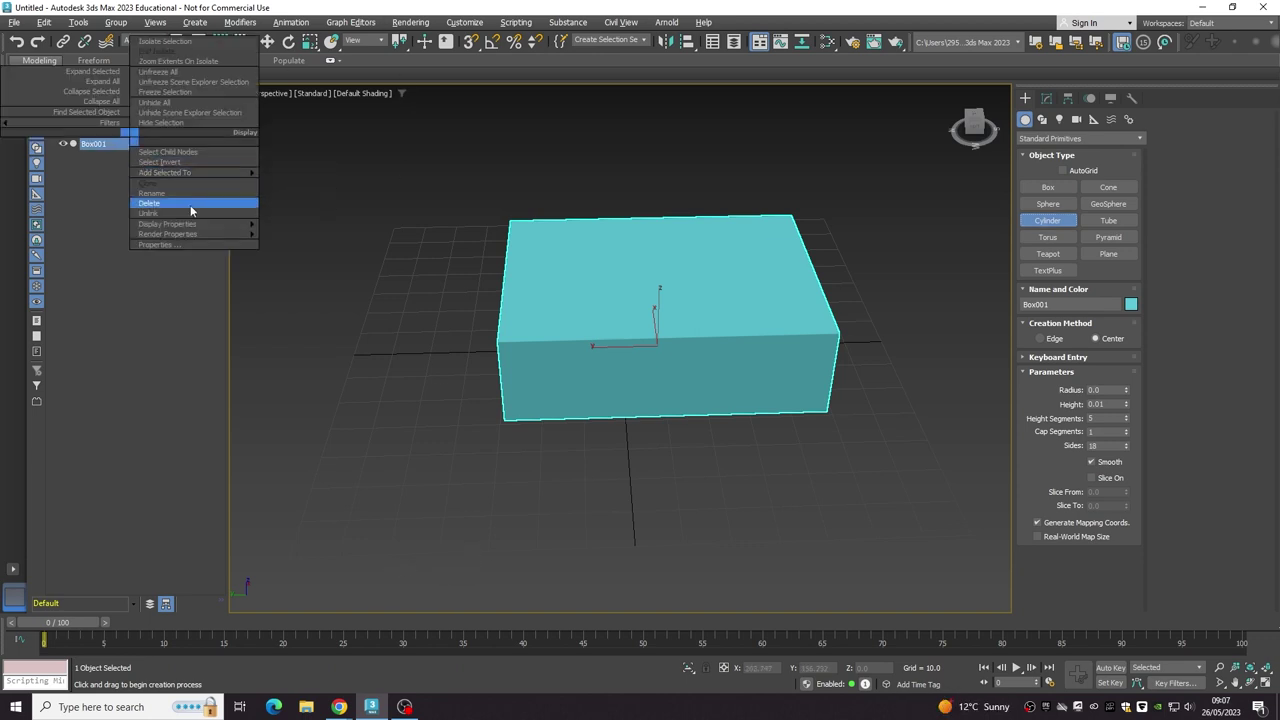
left_click(150, 193)
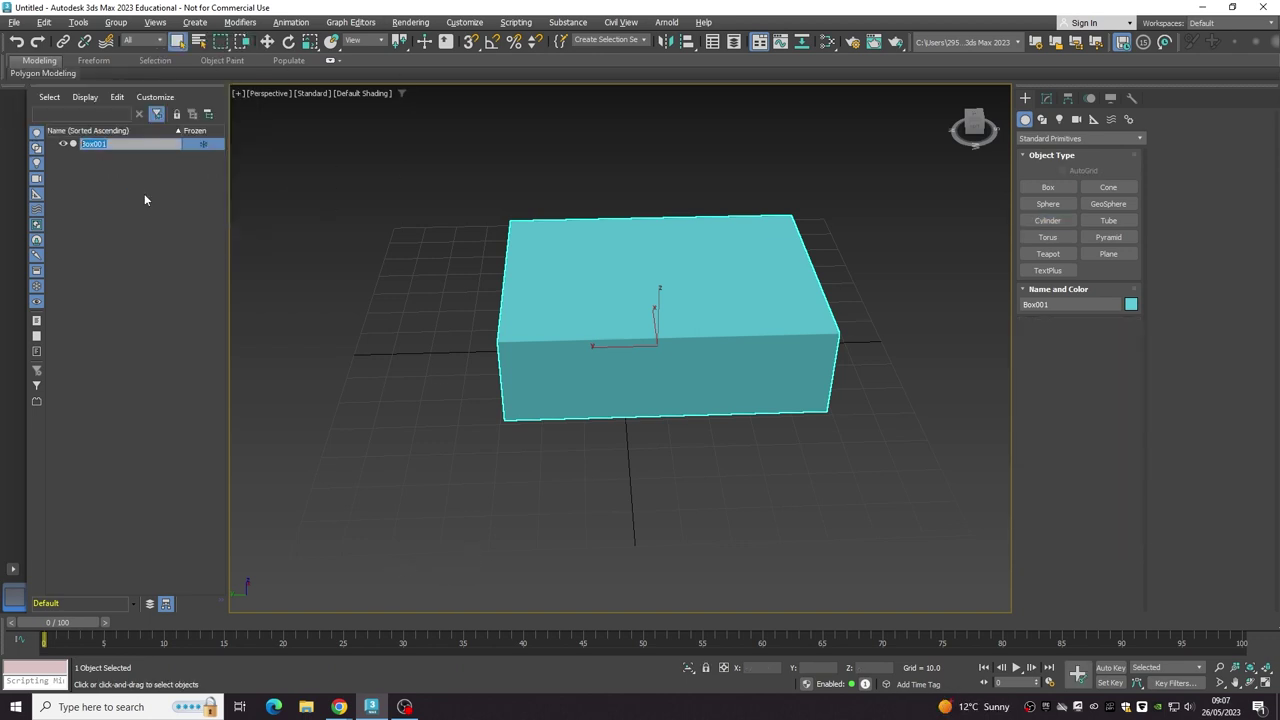
key("BackSpace")
type("base part of bathtub")
key("Return")
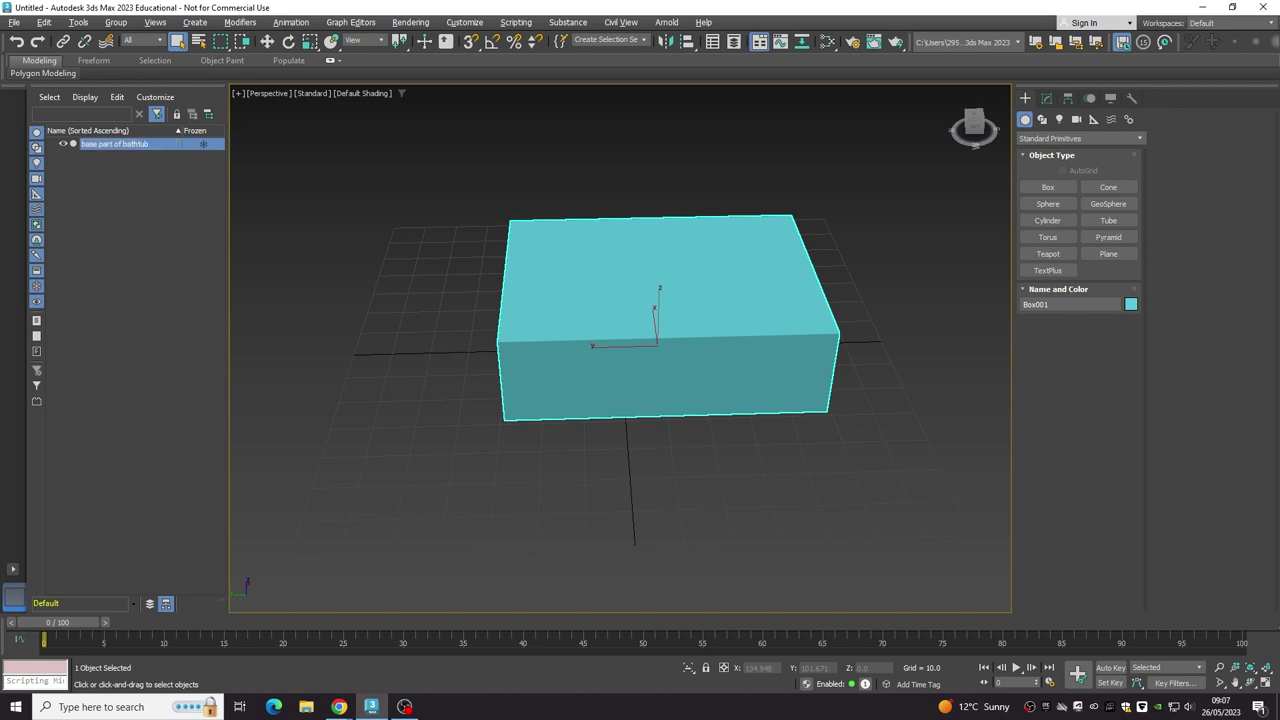
left_click(1032, 221)
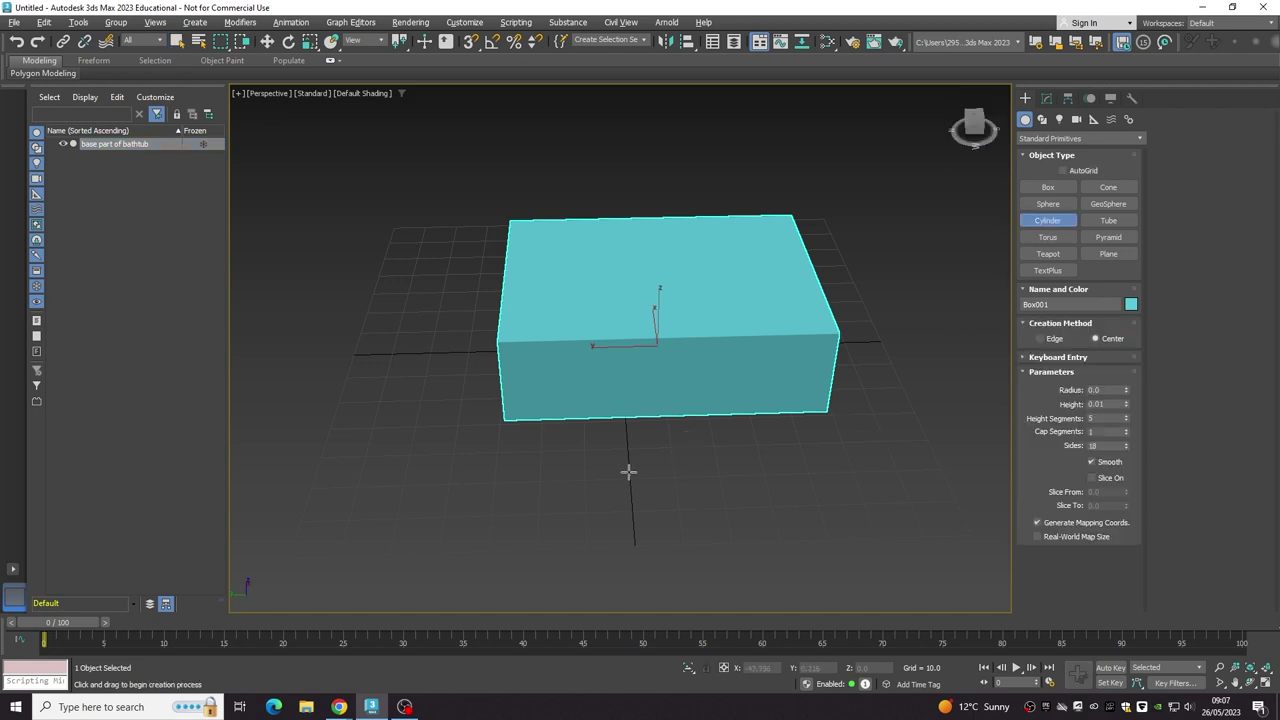
Create a cylinder (radius 18.672, height 42.34) and rotate it 90° about X using Angle Snap.
left_click_drag(621, 469, 690, 497)
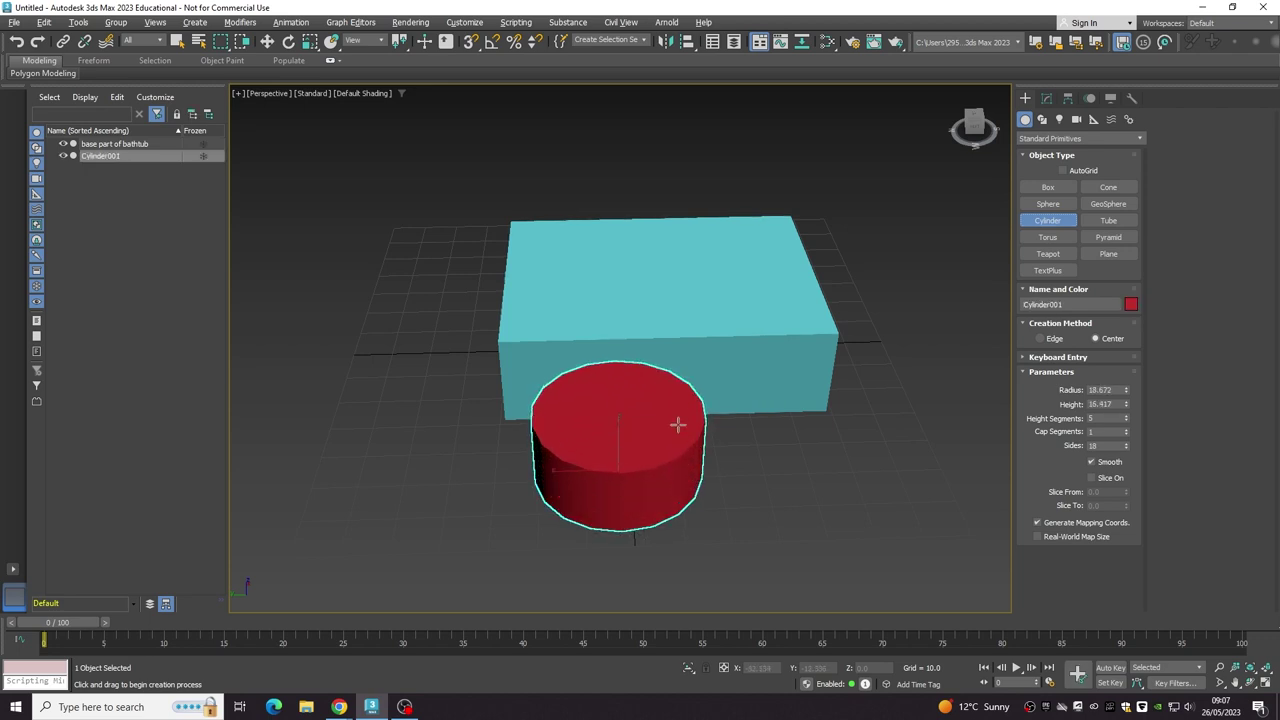
left_click(663, 306)
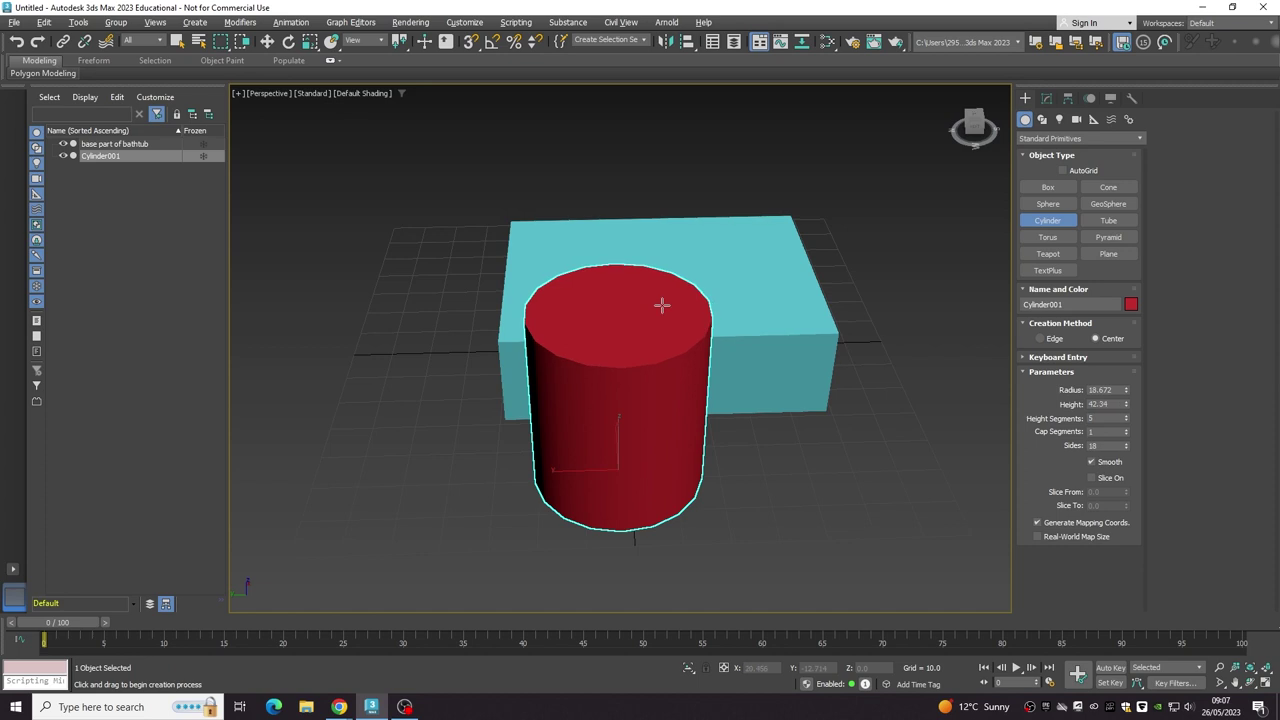
key("e")
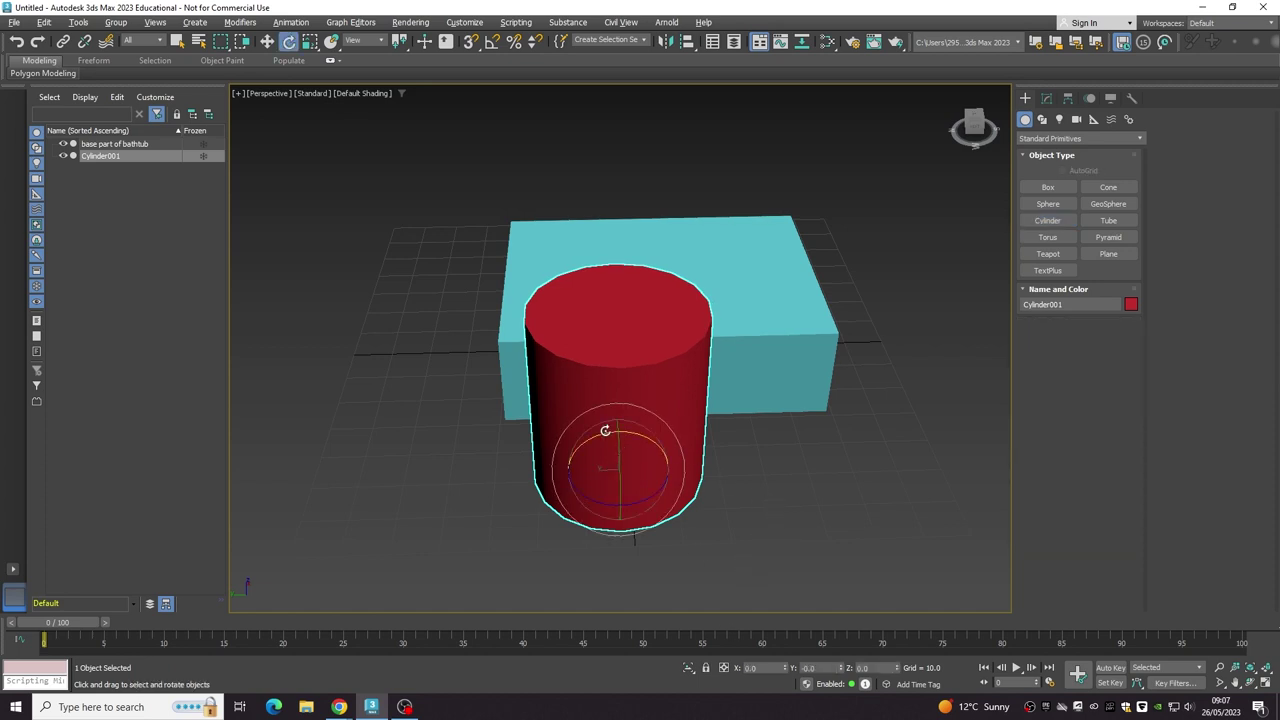
left_click(492, 41)
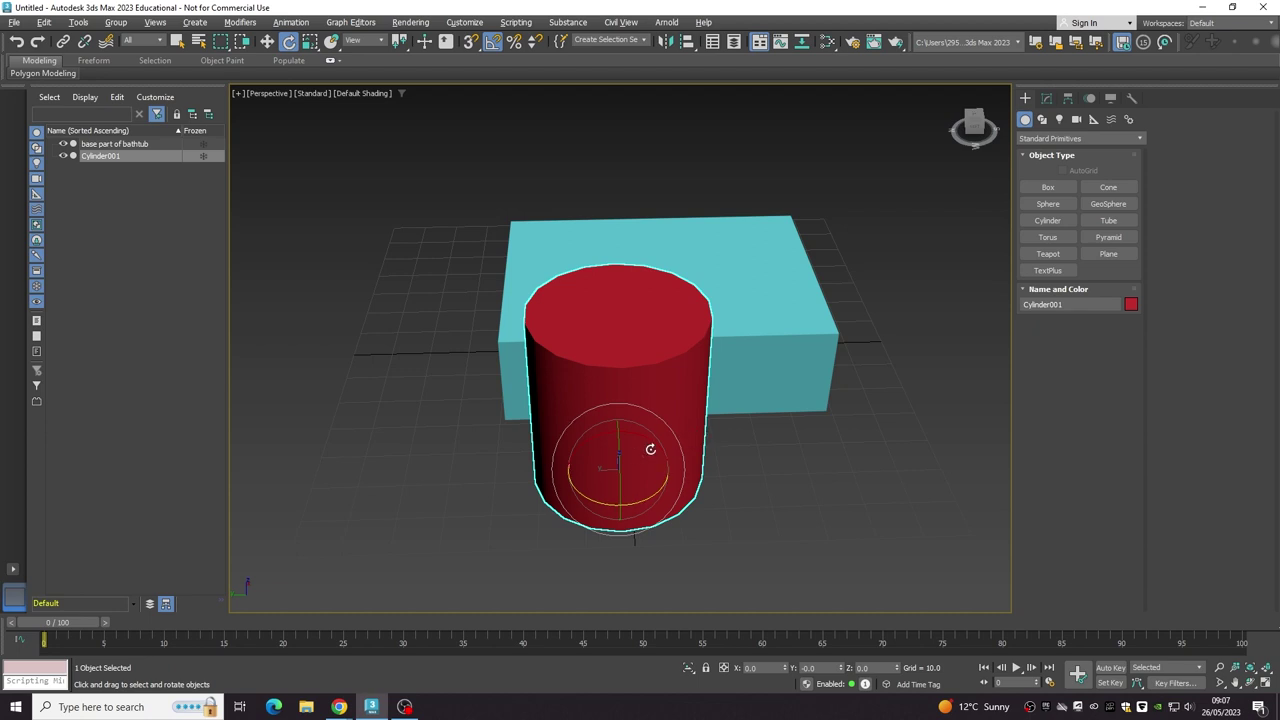
mouse_move(650, 446)
left_mouse_down()
mouse_move(576, 455)
mouse_move(547, 483)
left_mouse_up()
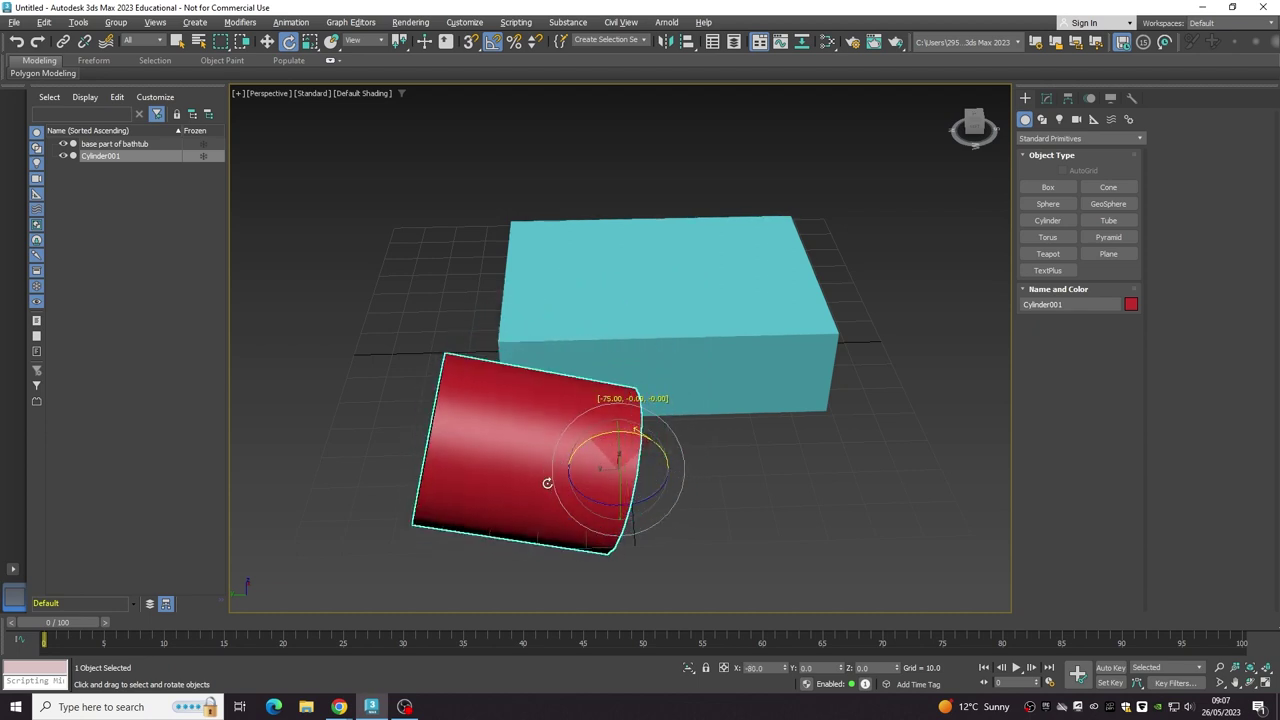
left_click_drag(547, 483, 557, 462)
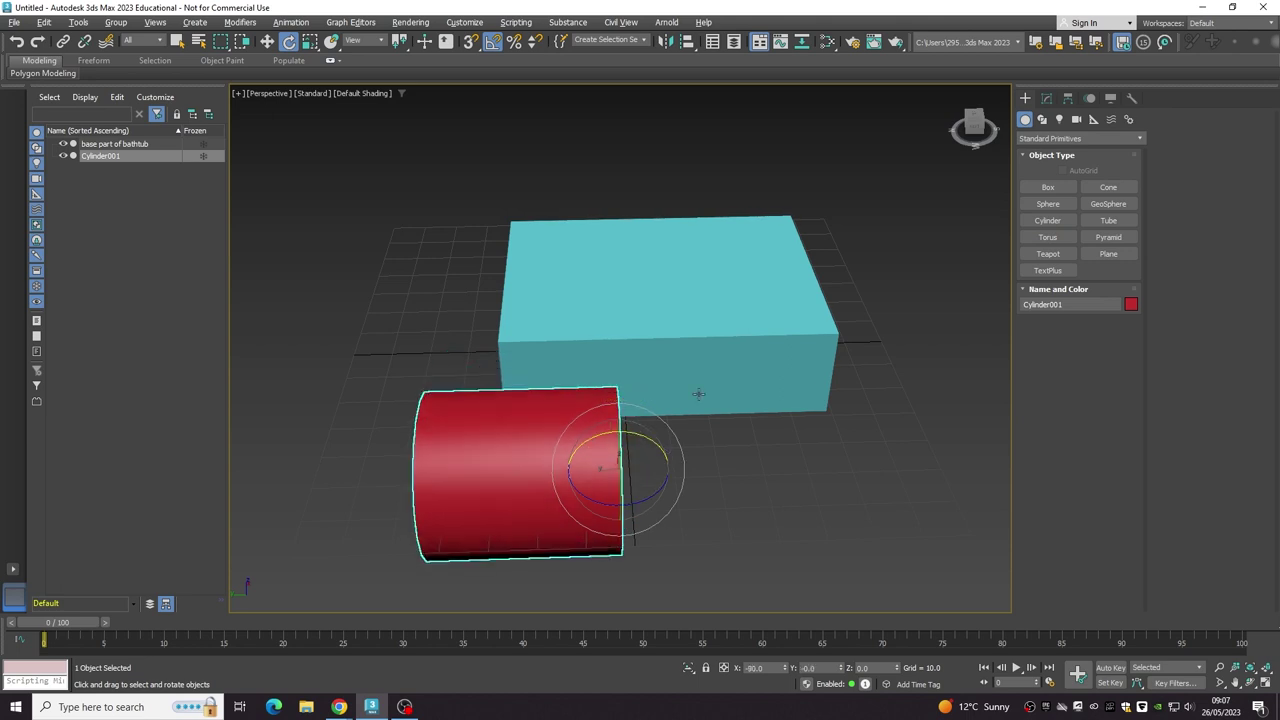
Move the cylinder into the box so its top pokes above the rim.
key("w")
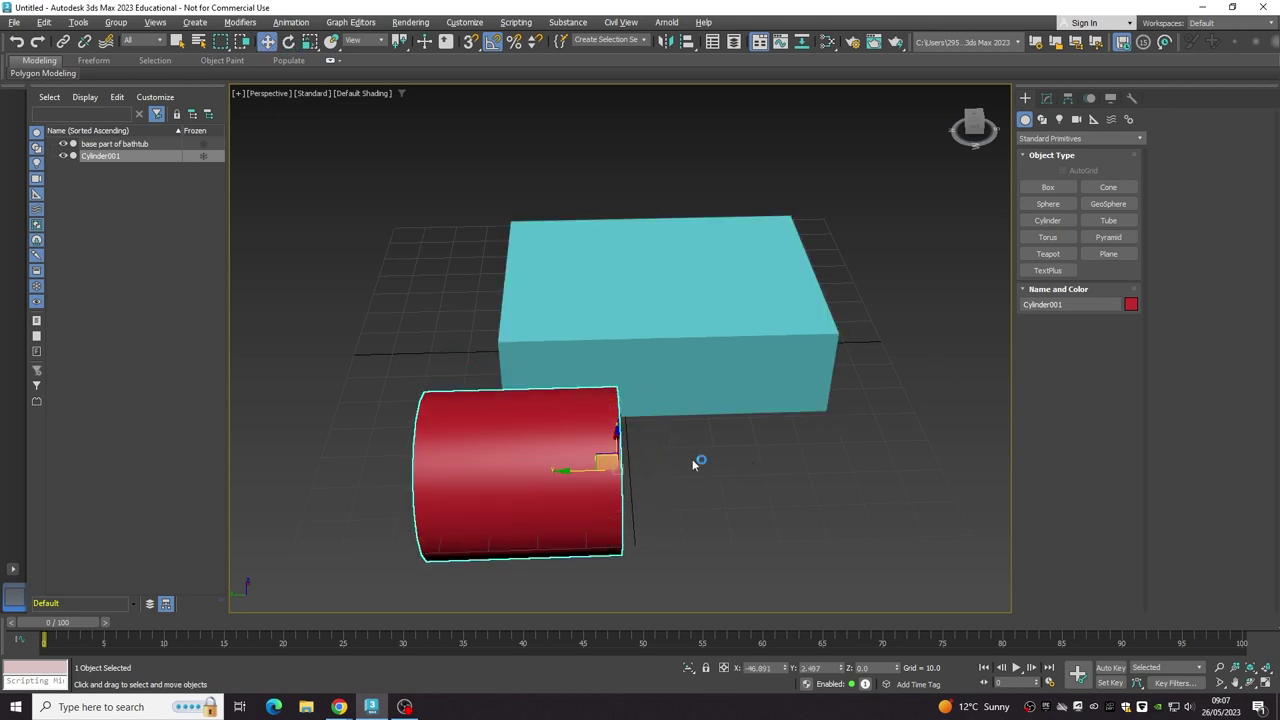
middle_click_drag(697, 460, 658, 463, "alt")
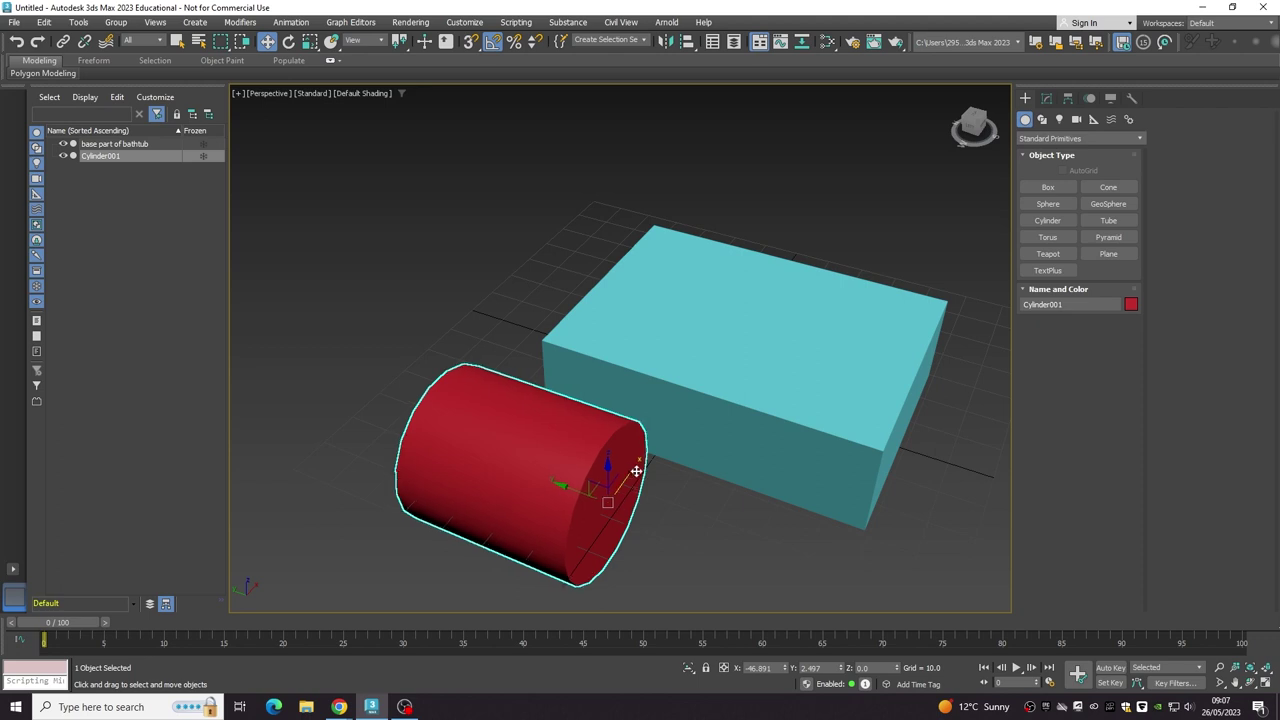
mouse_move(632, 471)
left_mouse_down()
mouse_move(758, 393)
mouse_move(723, 409)
left_mouse_up()
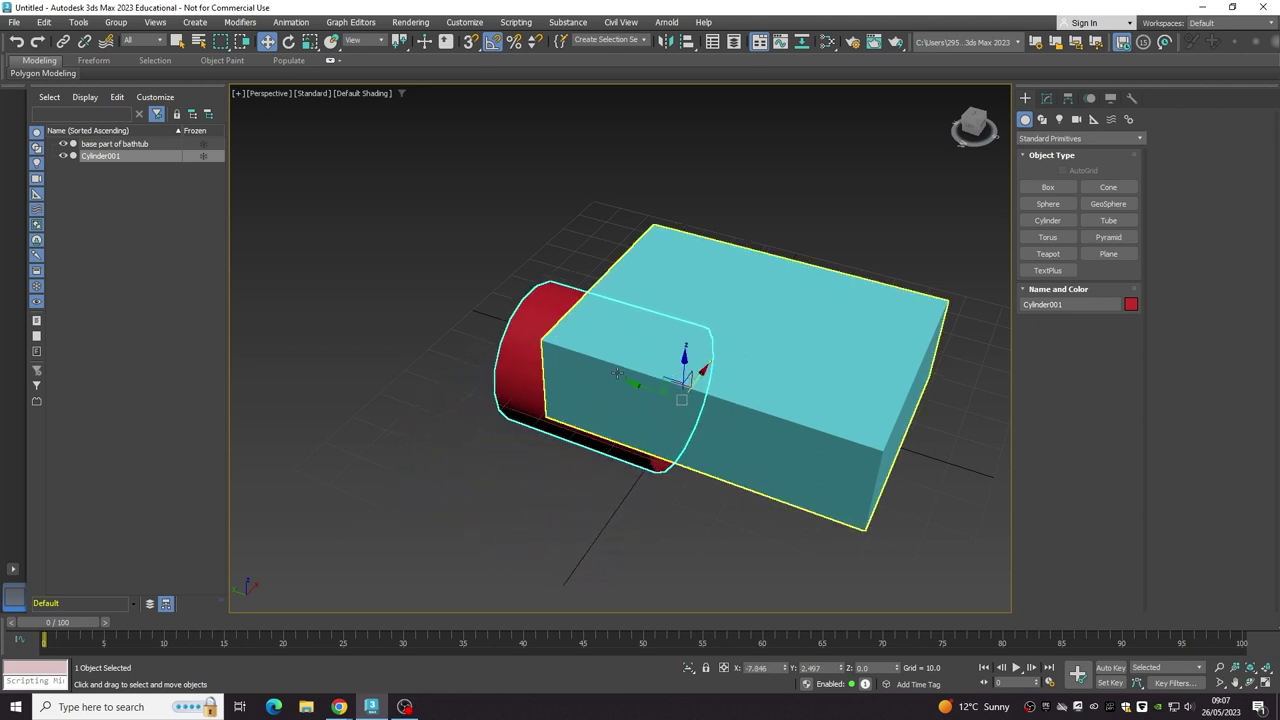
left_click_drag(617, 373, 760, 393)
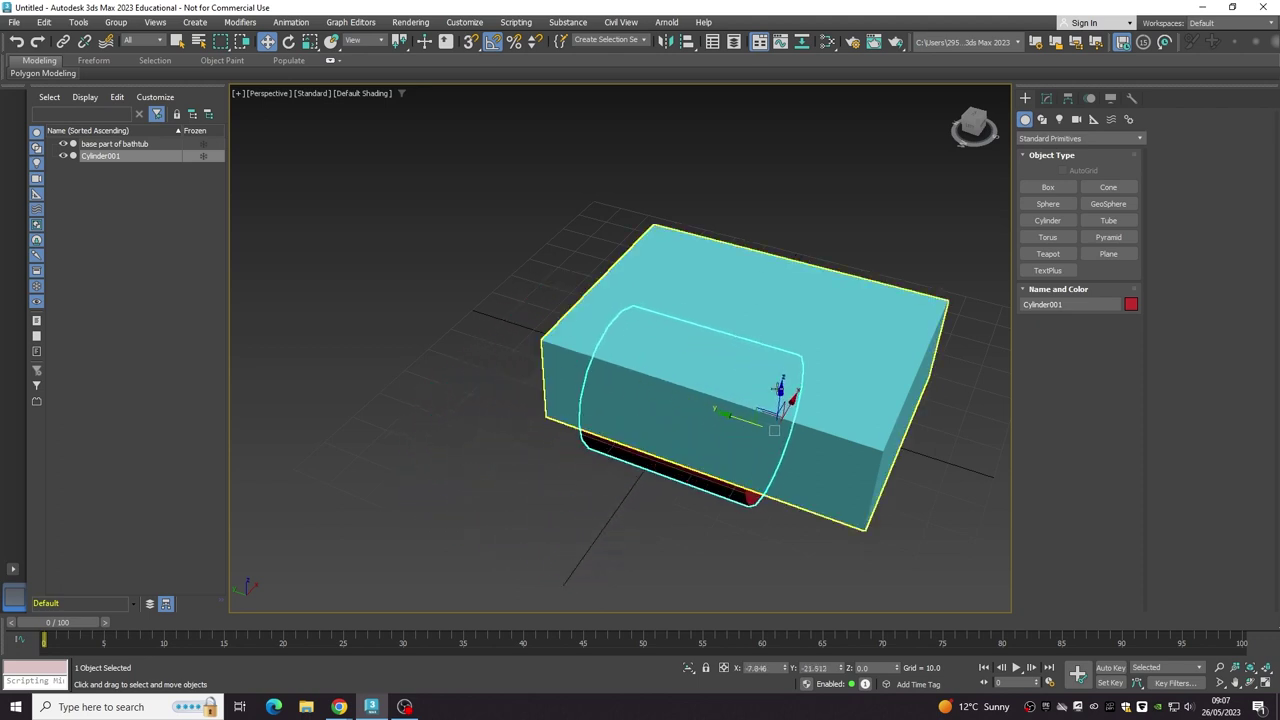
mouse_move(778, 390)
left_mouse_down()
mouse_move(782, 322)
mouse_move(766, 357)
left_mouse_up()
mouse_move(766, 363)
middle_mouse_down("alt")
mouse_move(688, 412)
mouse_move(690, 426)
middle_mouse_up("alt")
left_click_drag(740, 450, 771, 449)
mouse_move(774, 457)
middle_mouse_down("alt")
mouse_move(656, 417)
mouse_move(666, 440)
middle_mouse_up("alt")
Scale the cylinder up and stretch it along its length to fill the tub.
key("r")
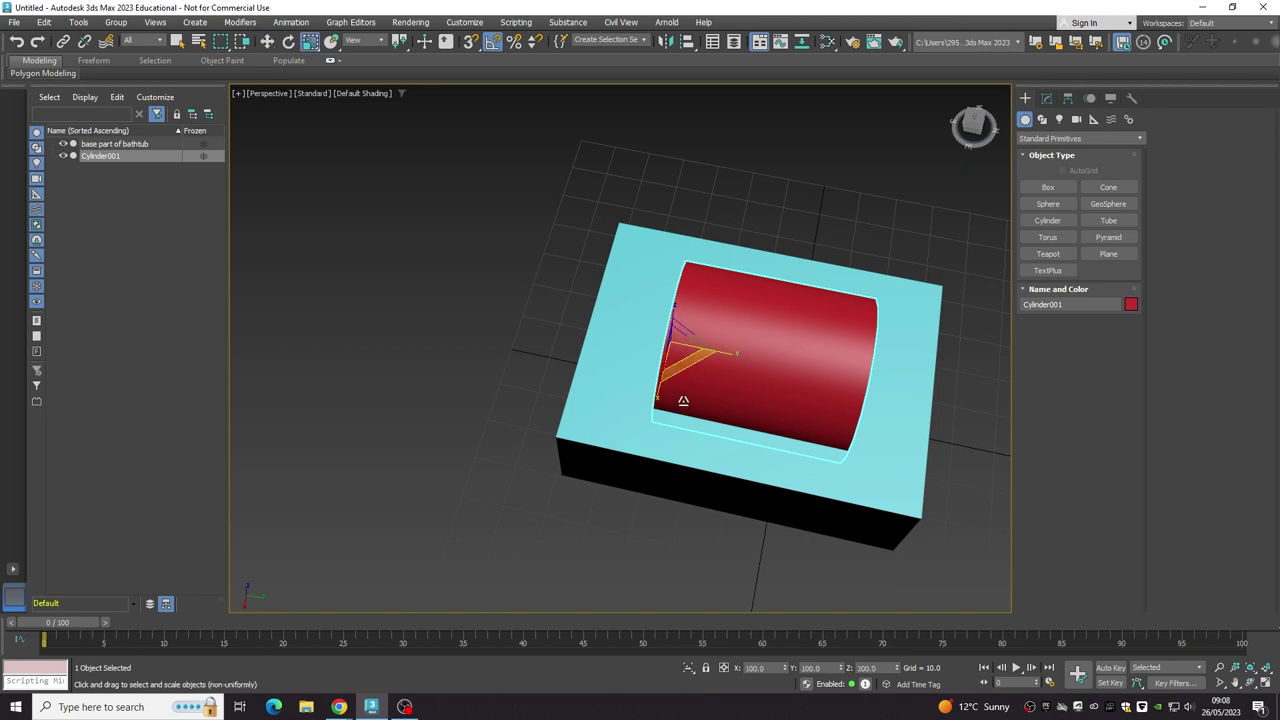
mouse_move(664, 350)
left_mouse_down()
mouse_move(737, 367)
mouse_move(697, 357)
left_mouse_up()
key("w")
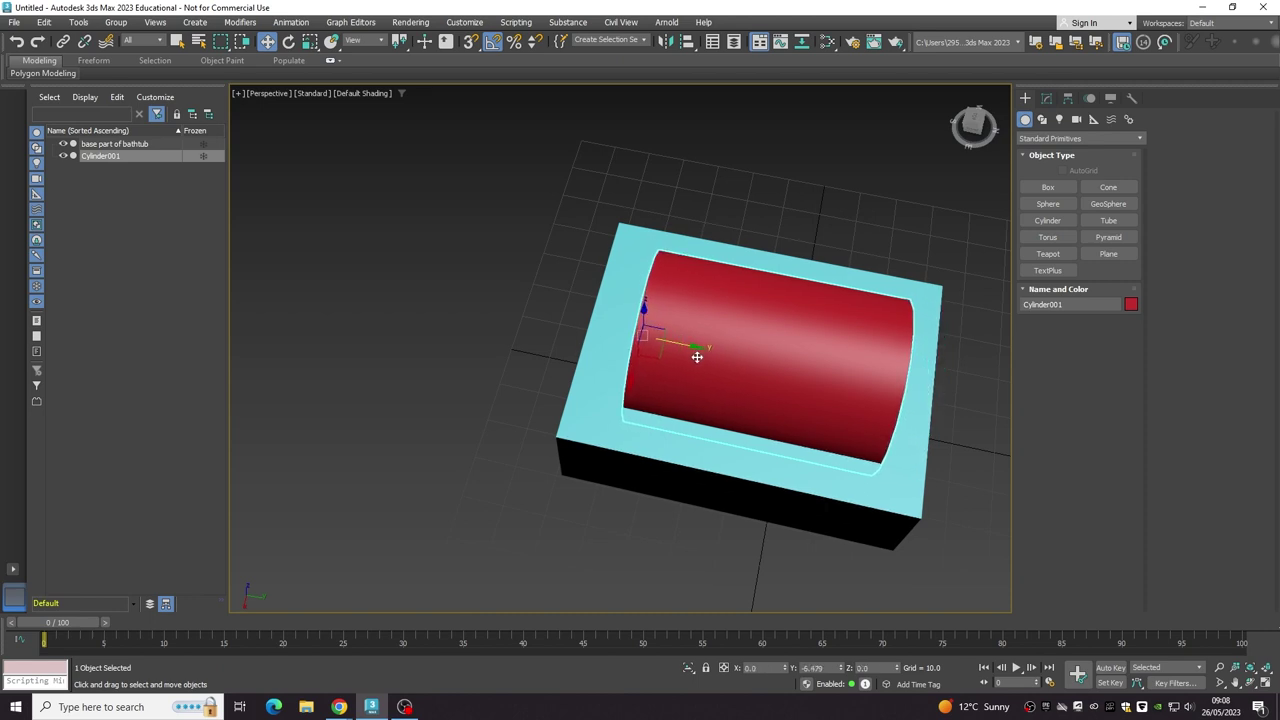
key("r")
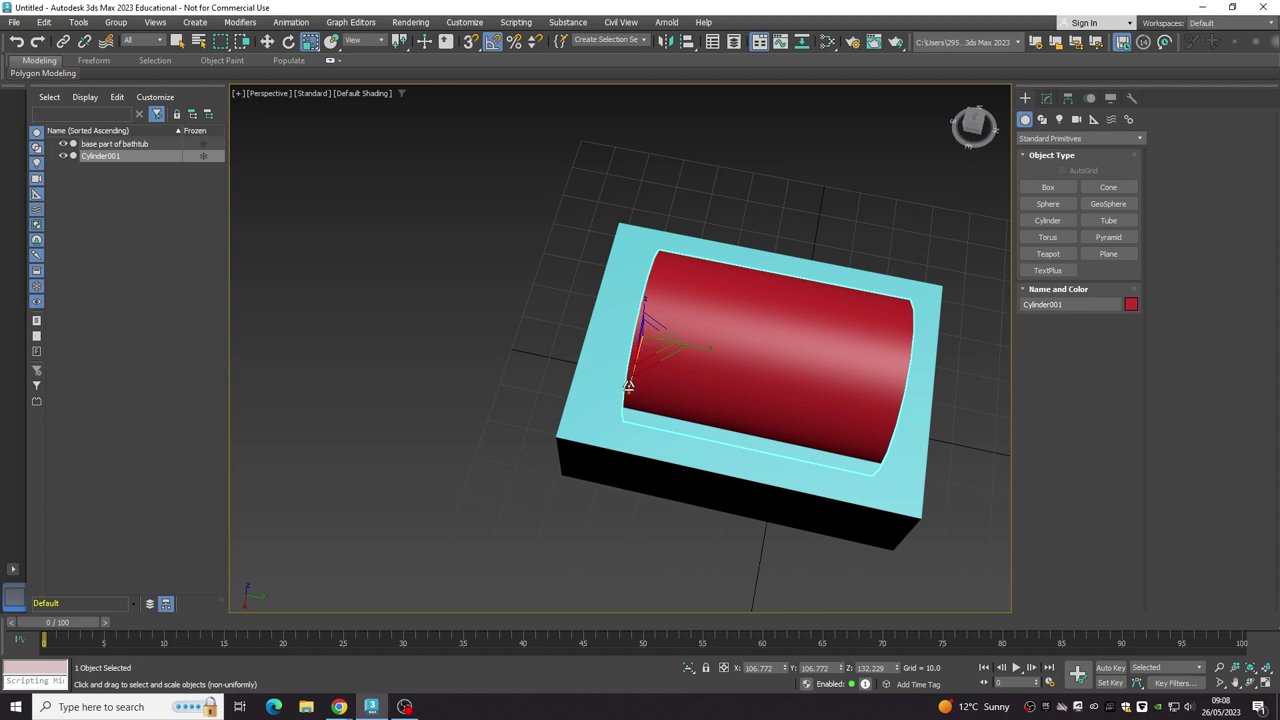
mouse_move(628, 386)
left_mouse_down()
mouse_move(714, 348)
mouse_move(678, 352)
left_mouse_up()
key("w")
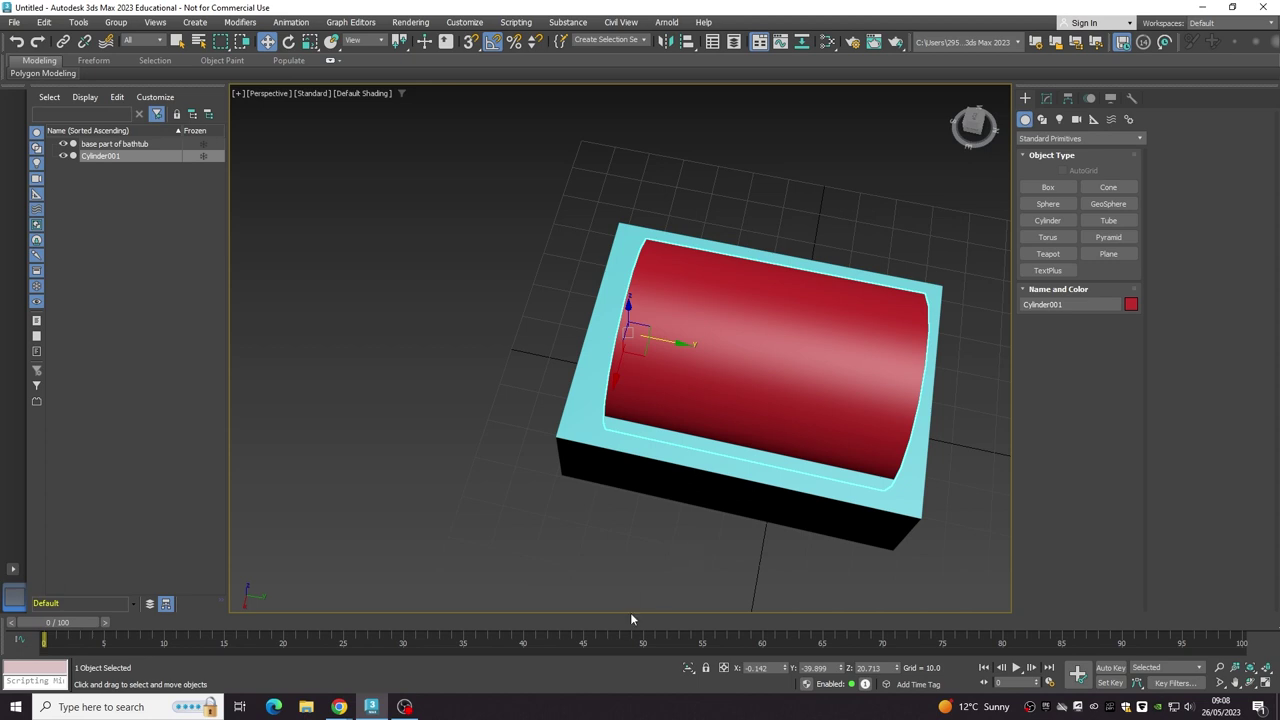
mouse_move(753, 427)
middle_mouse_down("alt")
mouse_move(706, 347)
mouse_move(831, 391)
middle_mouse_up("alt")
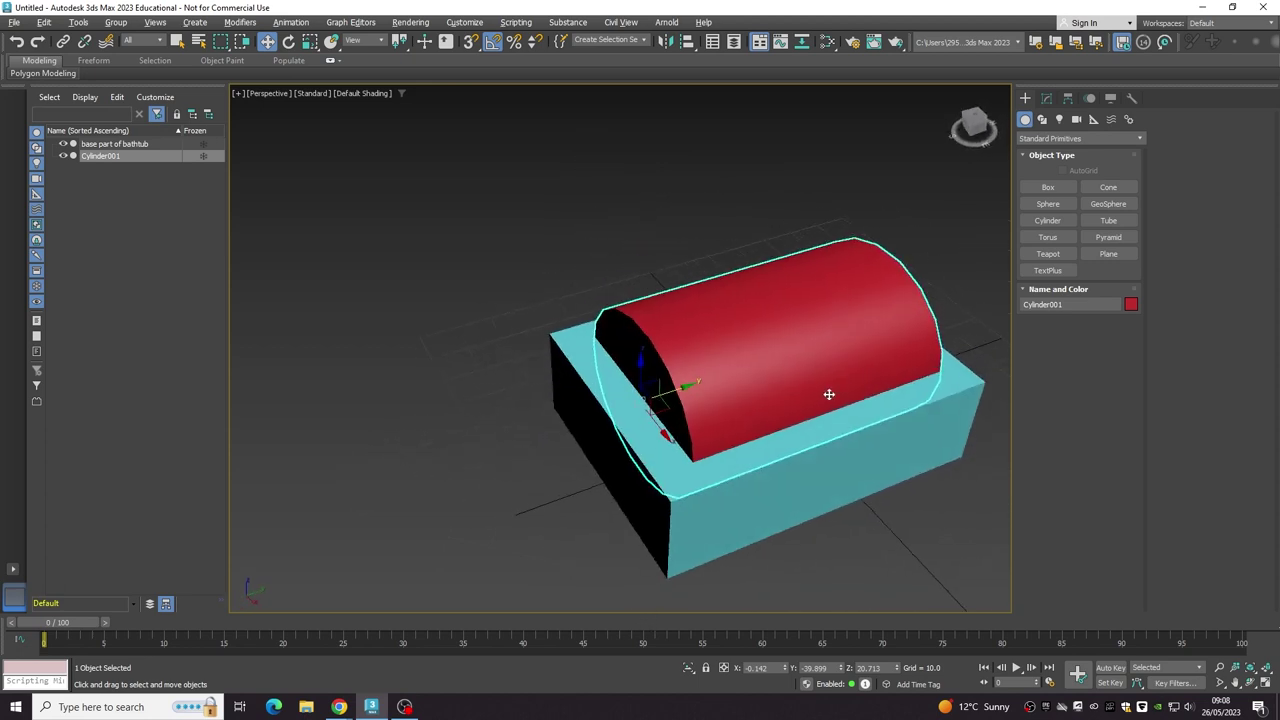
Rename Cylinder001 to 'create the inise of a bathtub' and reselect the base box.
left_click(785, 530)
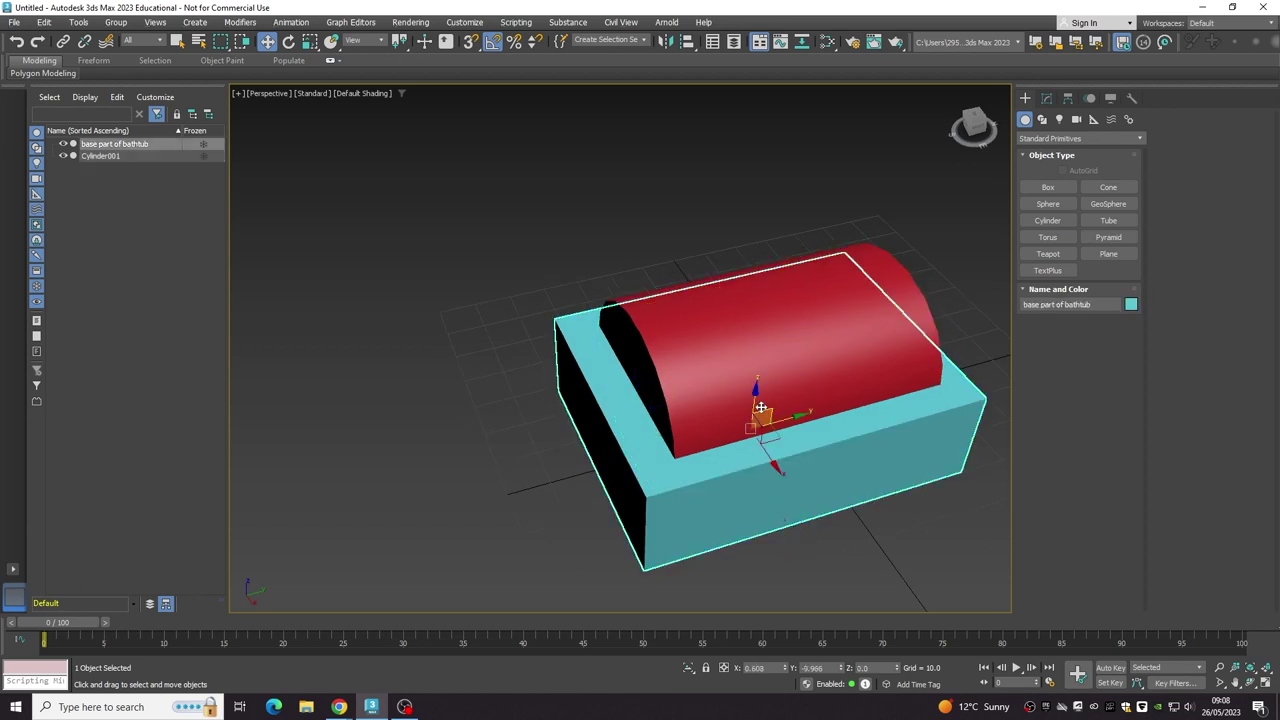
left_click(137, 157)
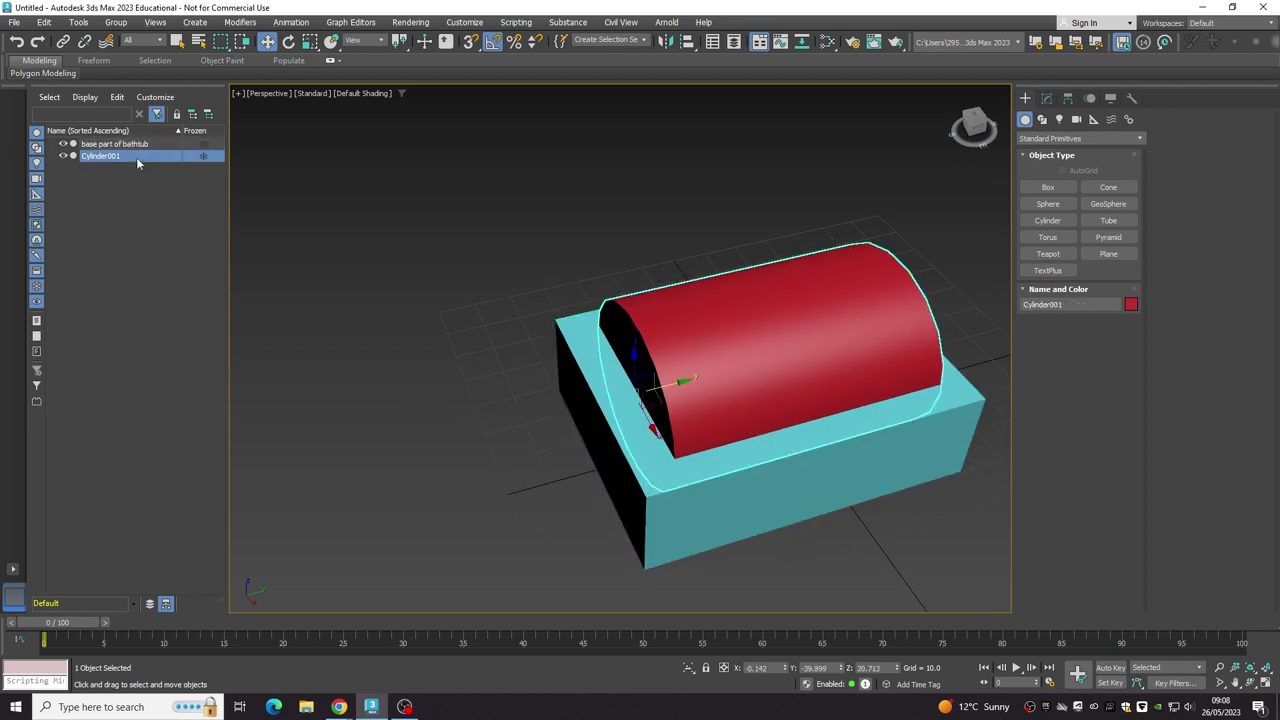
right_click(137, 157)
left_click(156, 212)
key("BackSpace")
type("create the insie of a bathtub")
key("Return")
left_click(723, 526)
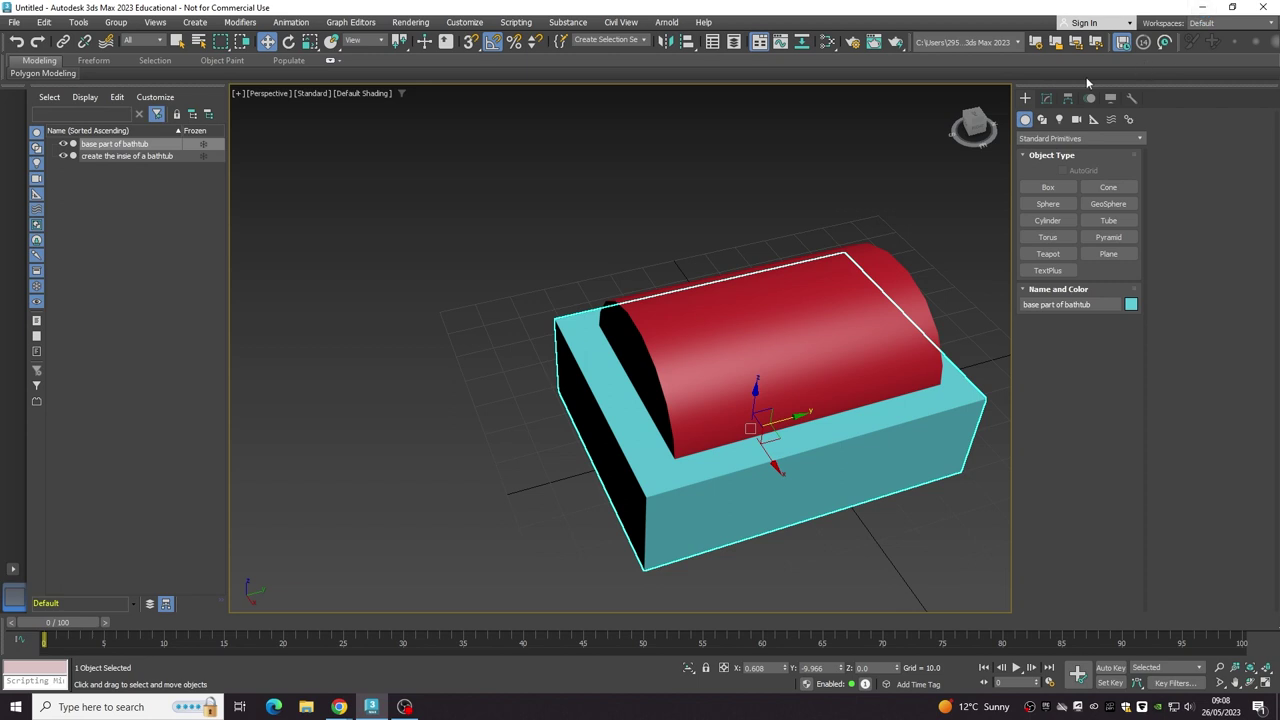
Boolean-subtract the cylinder from the base box using Compound Objects.
left_click(1031, 138)
left_click(1029, 177)
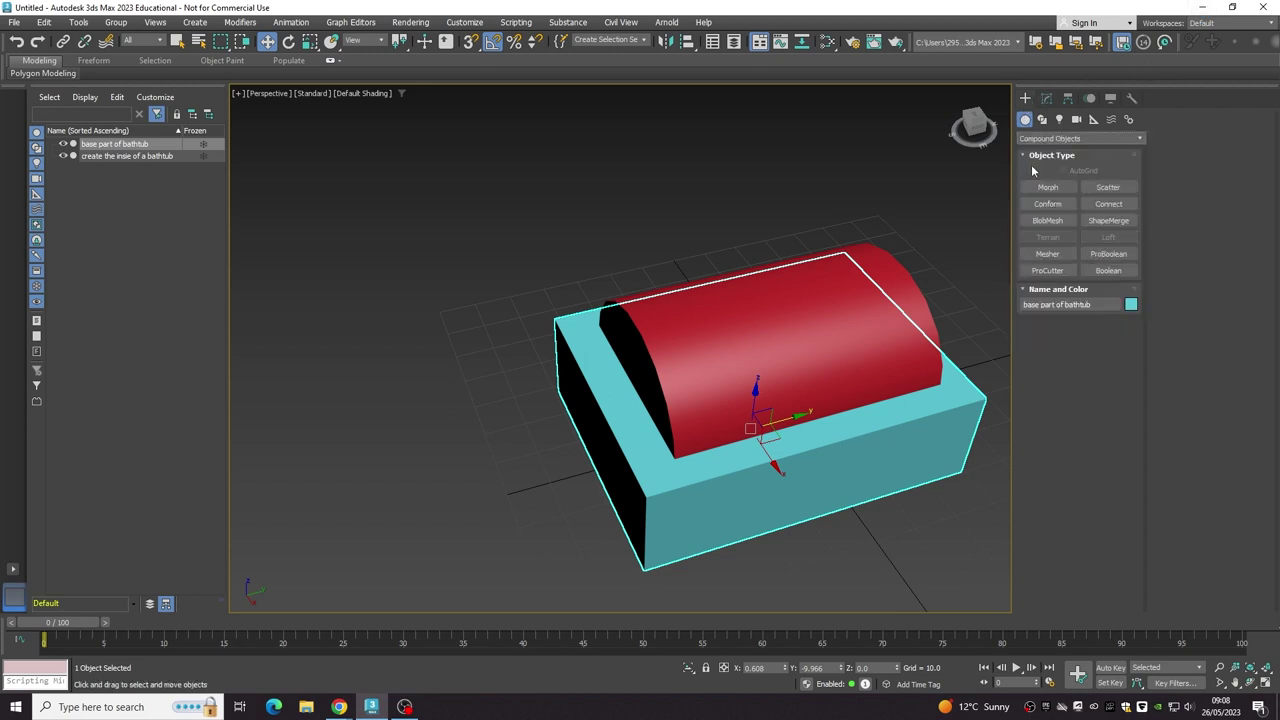
left_click(1108, 270)
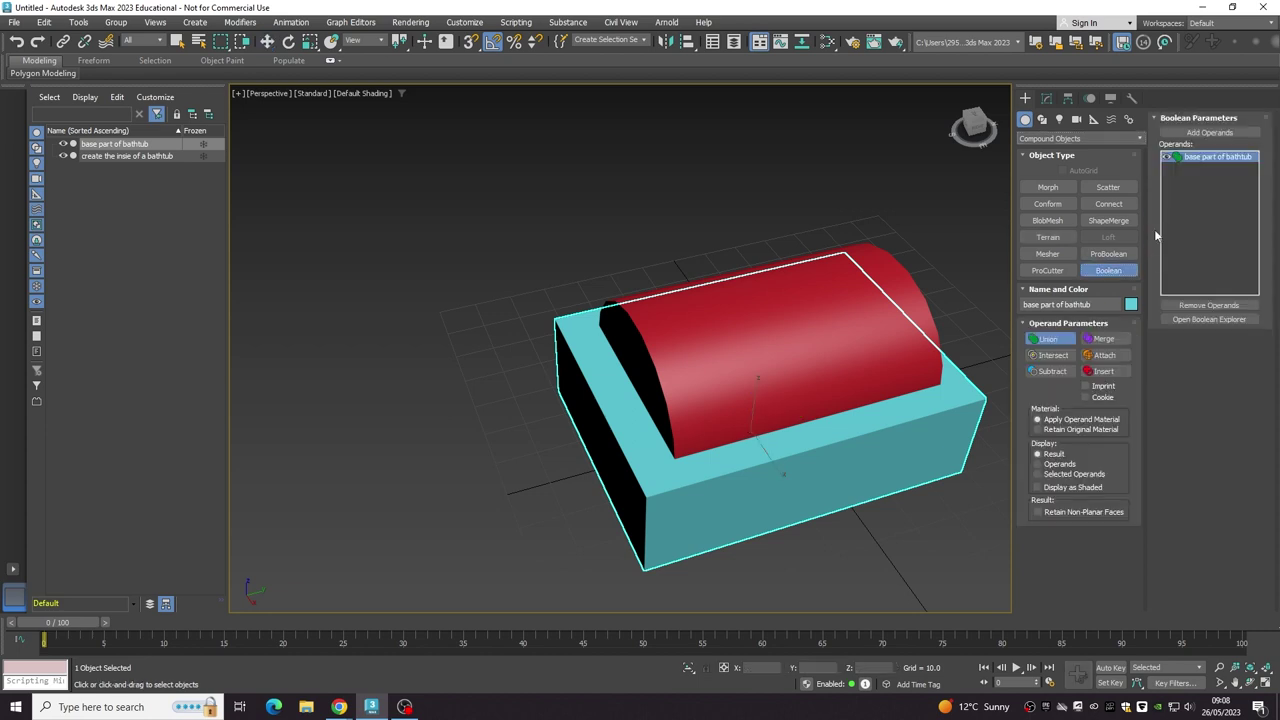
left_click(1210, 131)
left_click(717, 346)
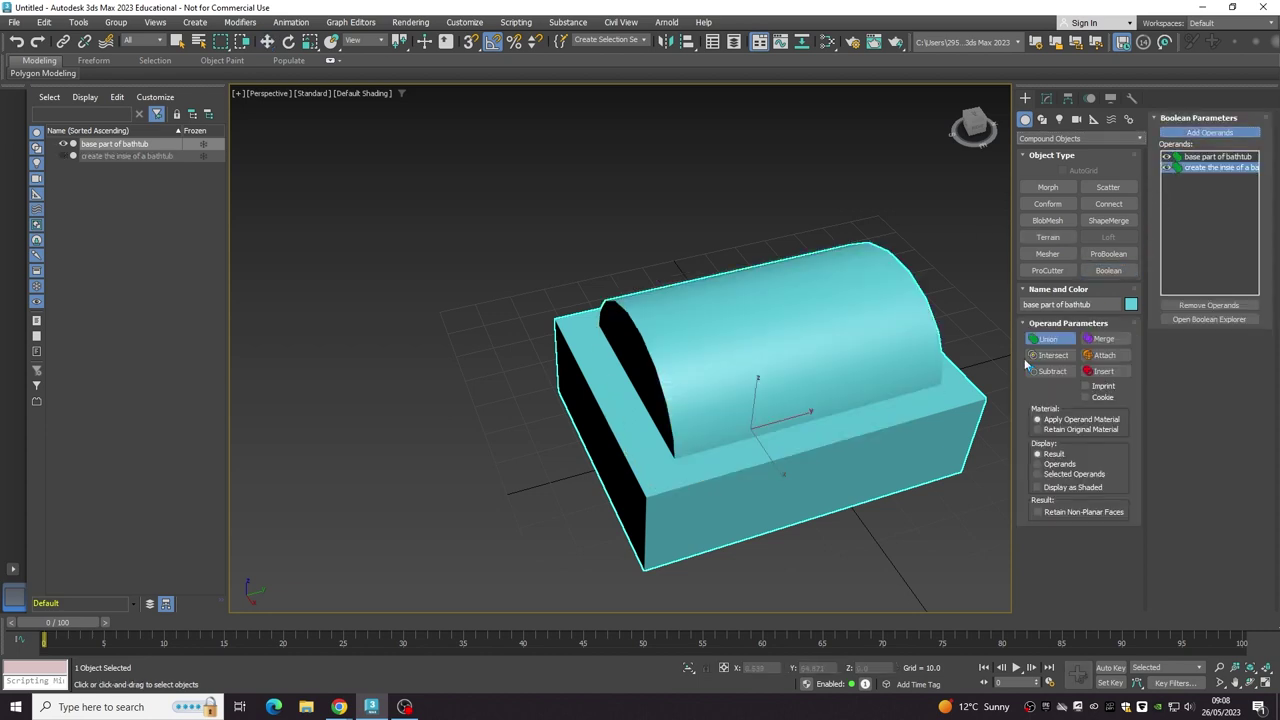
left_click(1050, 371)
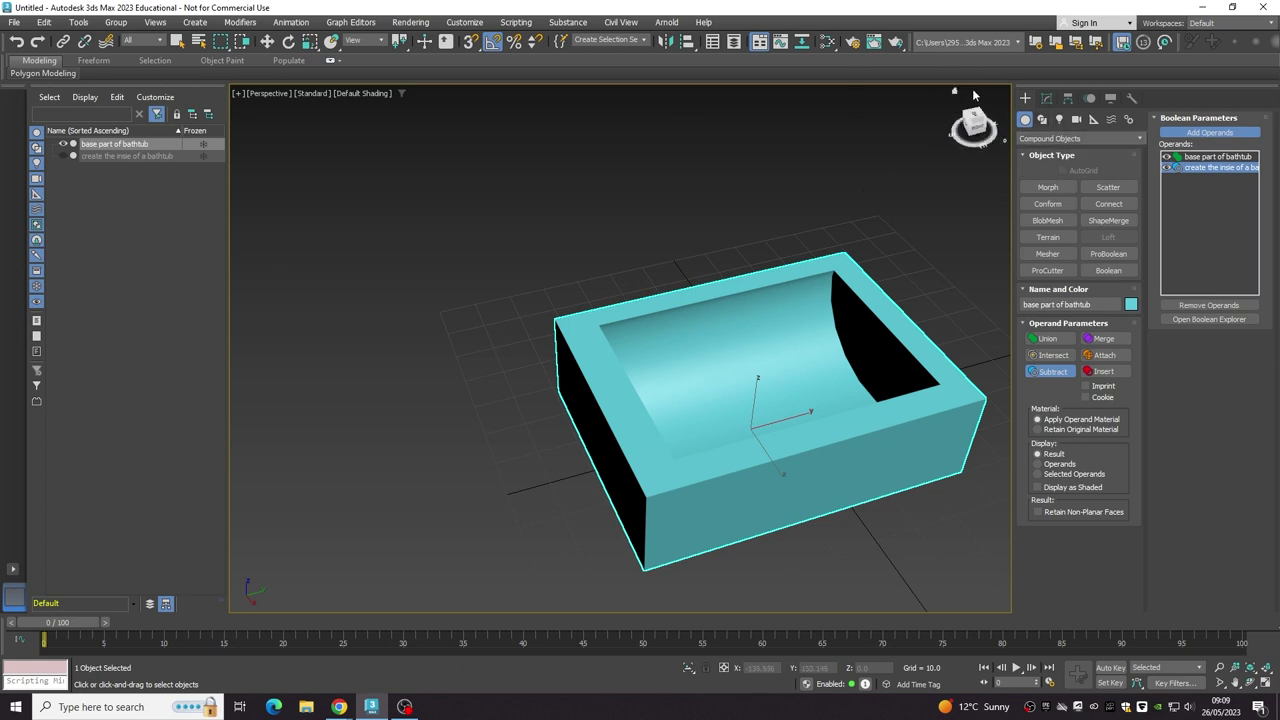
Create a tall, thin Standard Primitives cylinder near the tub.
left_click(1034, 139)
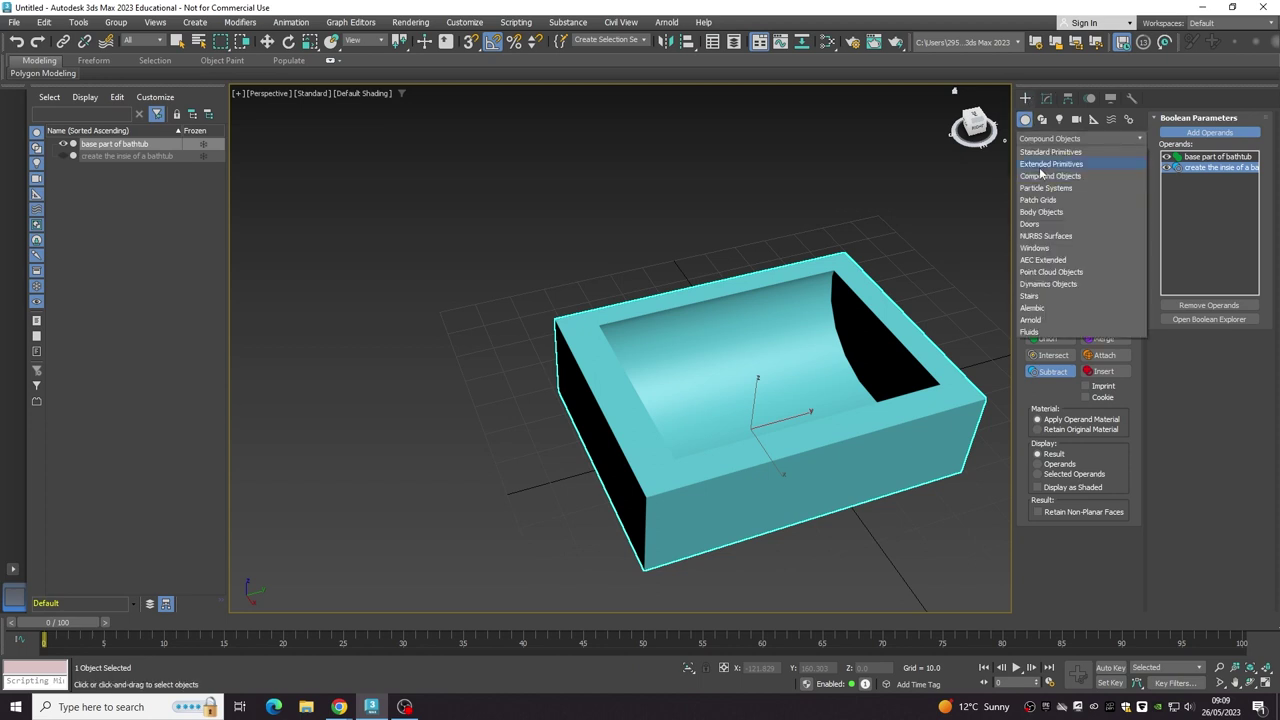
left_click(1045, 152)
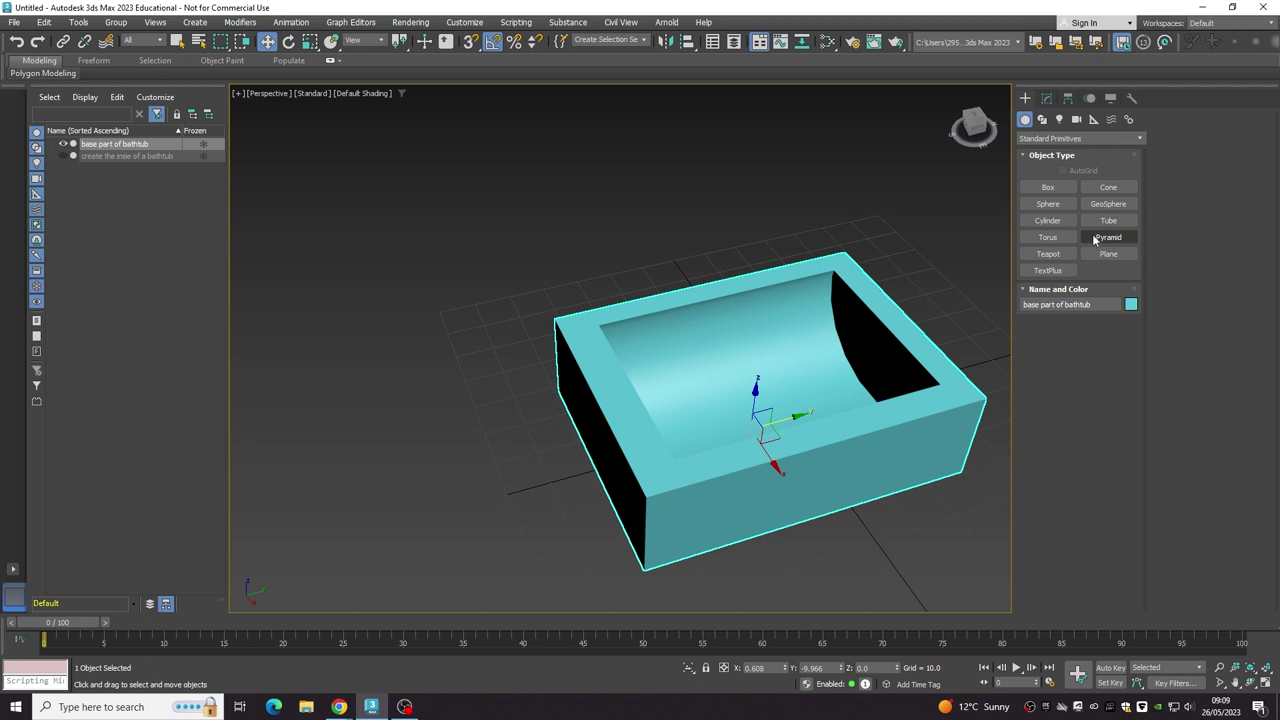
left_click(1048, 220)
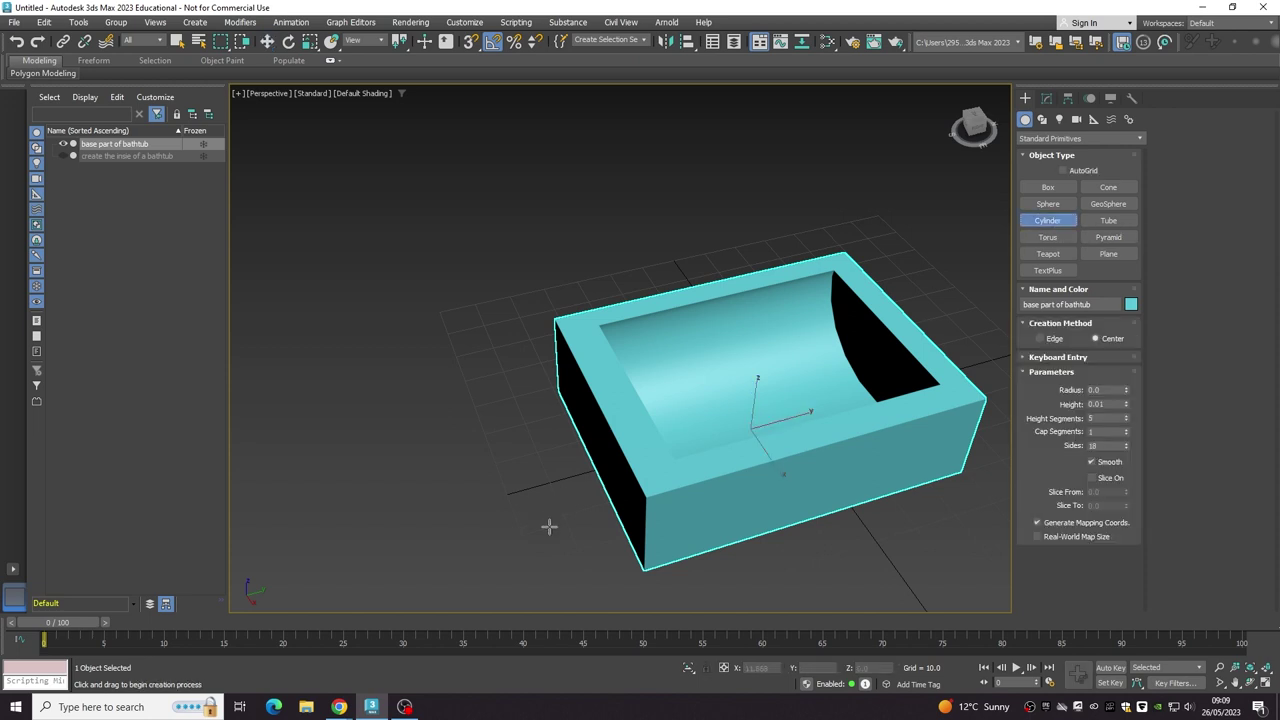
left_click_drag(537, 509, 545, 510)
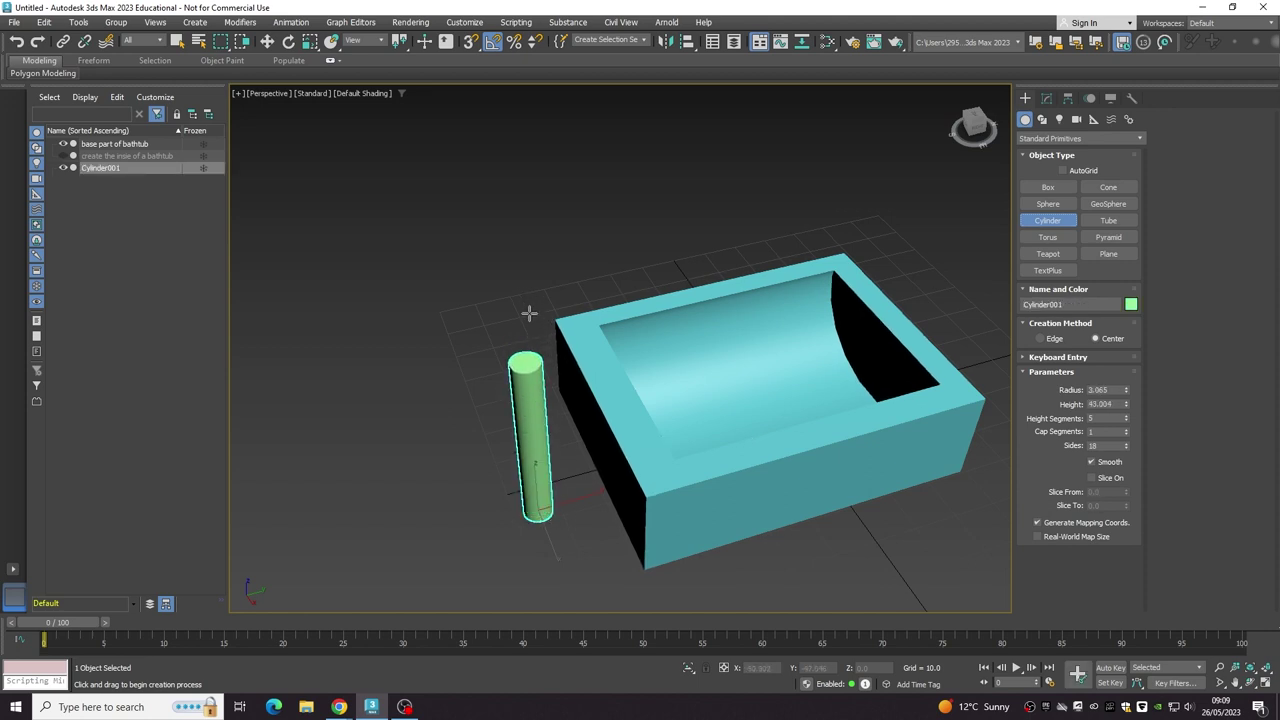
left_click(515, 262)
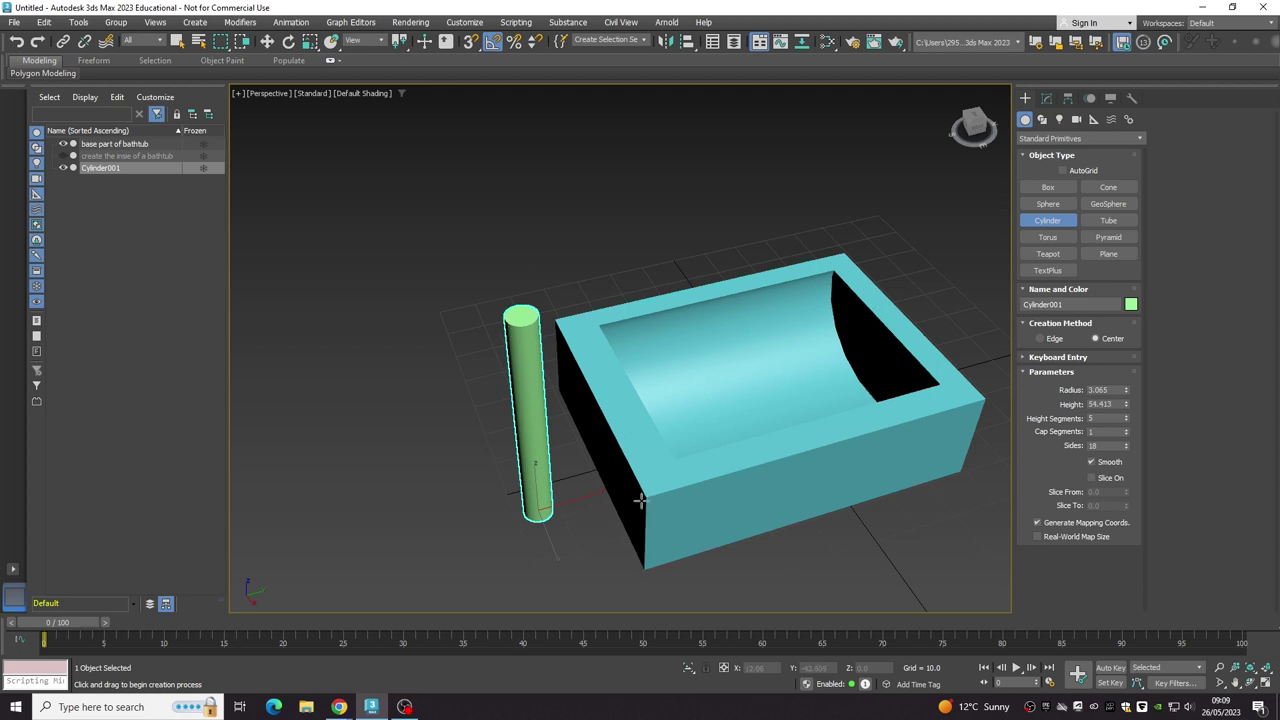
Move the cylinder upright onto the back corner of the tub rim.
key("w")
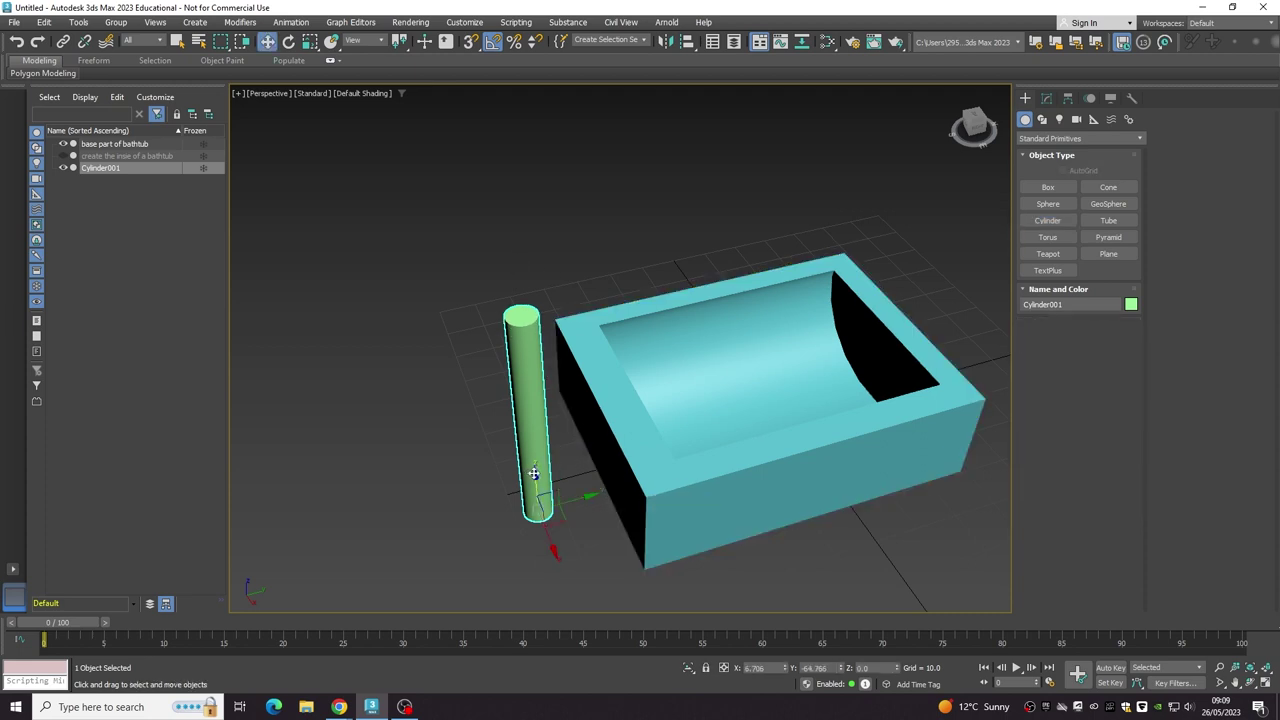
left_click_drag(534, 474, 525, 357)
middle_click_drag(525, 357, 604, 380, "alt")
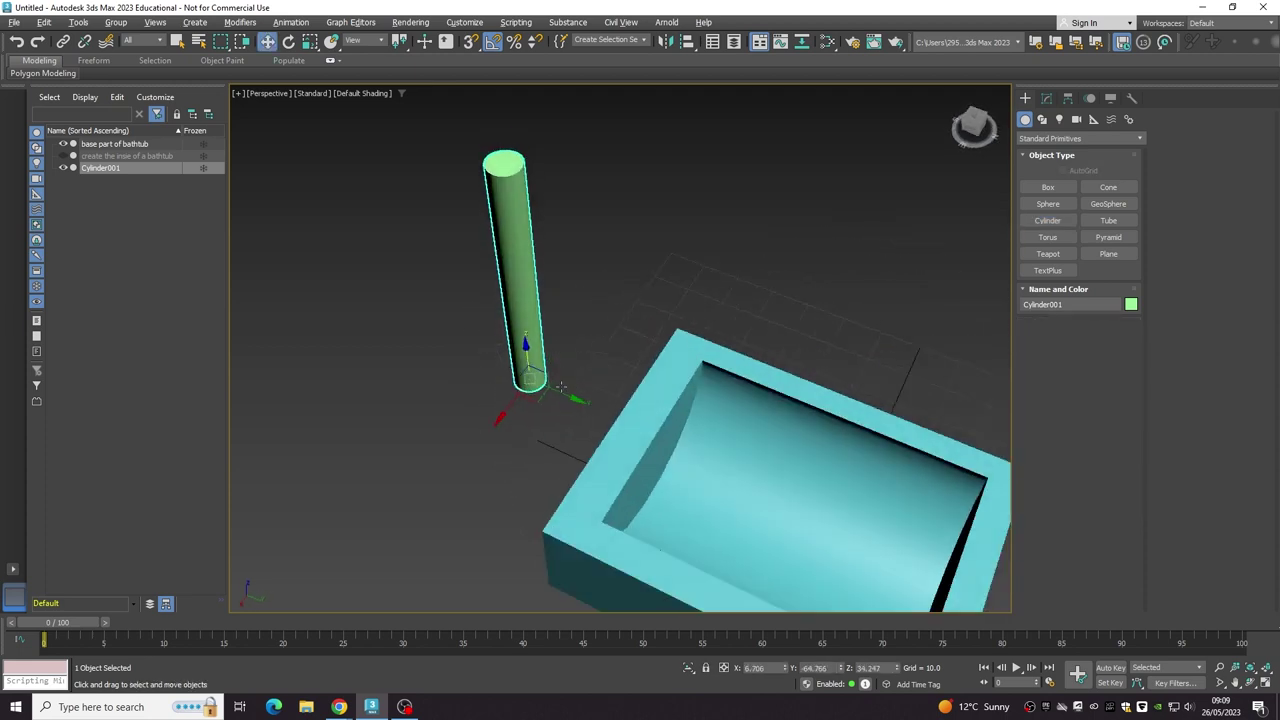
mouse_move(523, 352)
left_mouse_down()
mouse_move(525, 378)
mouse_move(686, 449)
left_mouse_up()
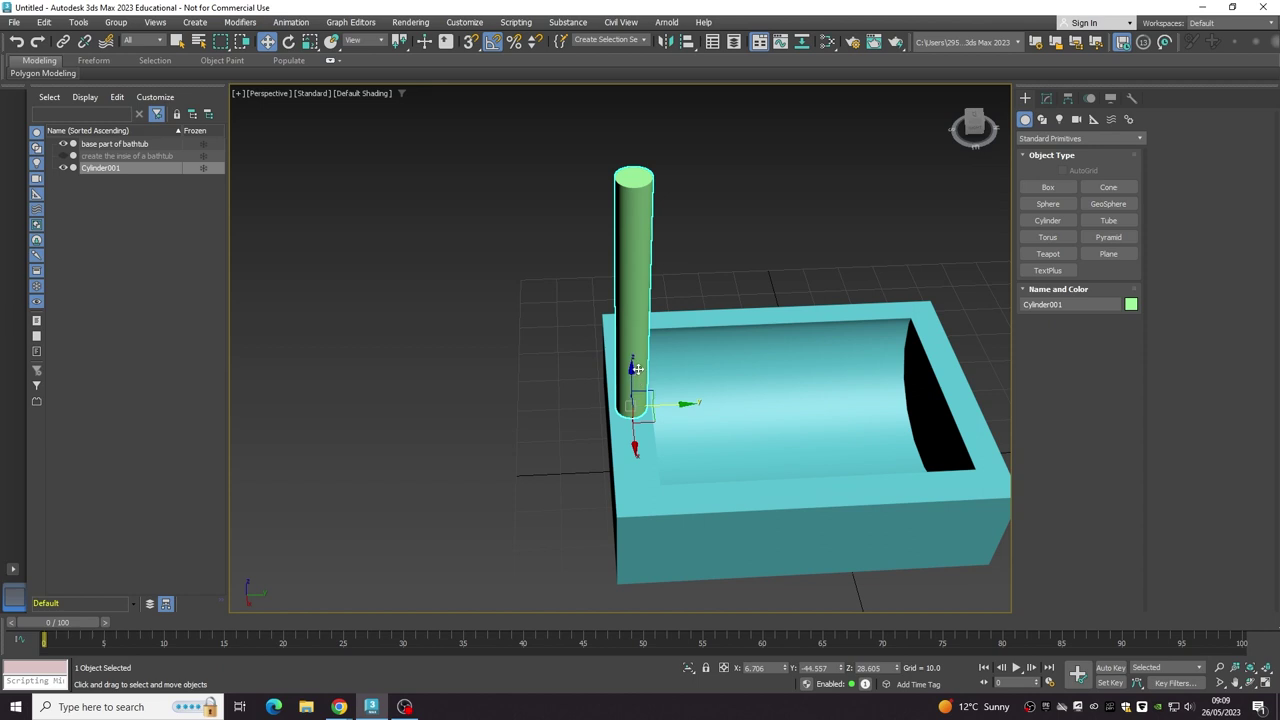
left_click_drag(630, 366, 638, 389)
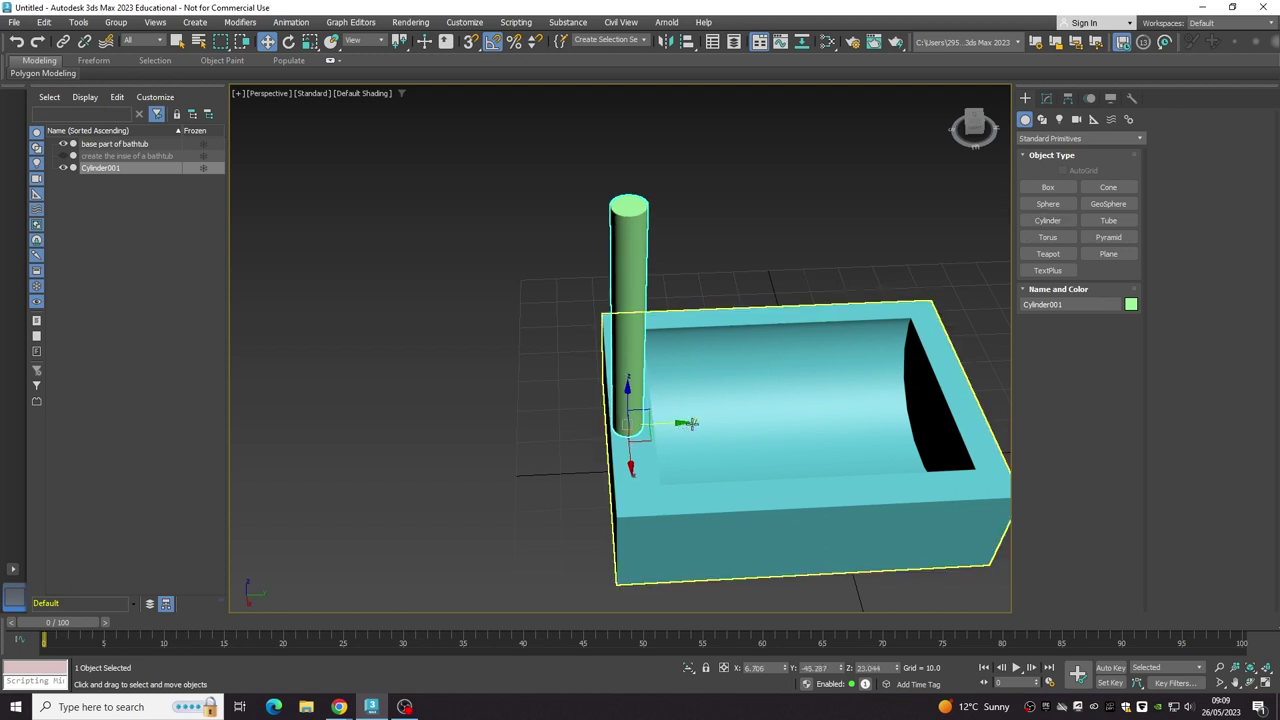
middle_click_drag(687, 424, 577, 416, "alt")
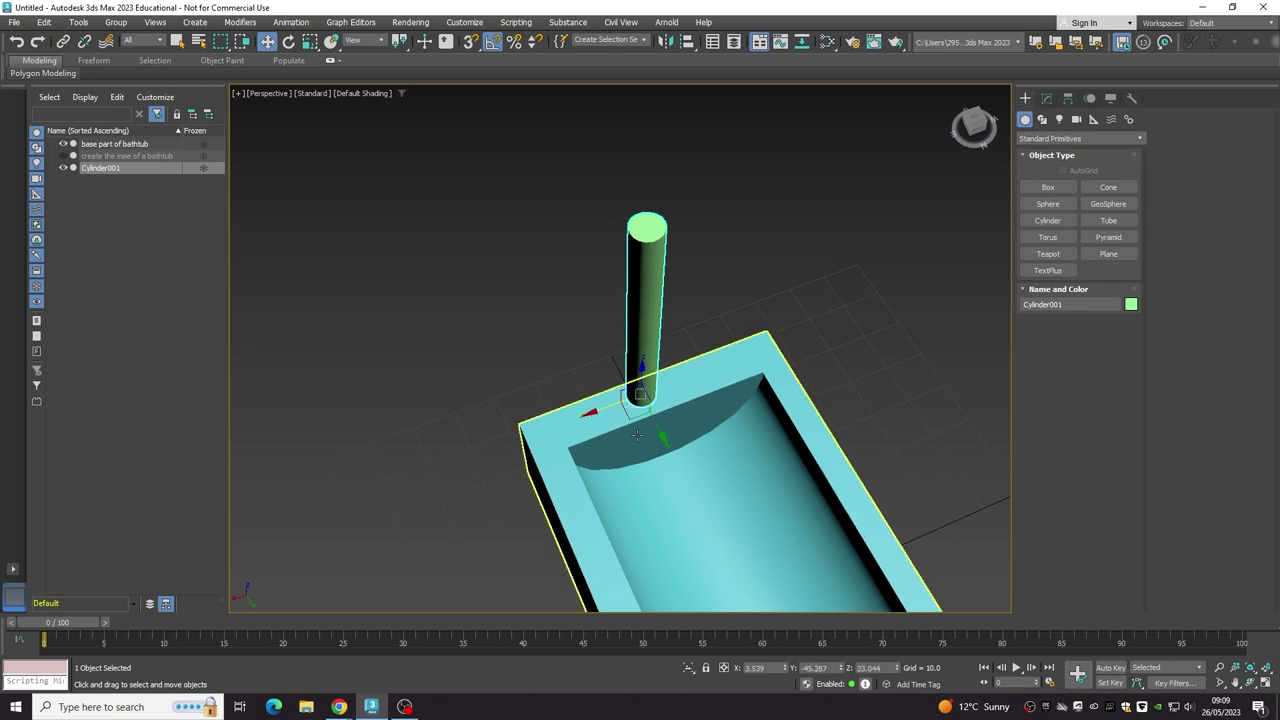
Rename the upright cylinder to 'to hold tap'.
scroll(882, 343, "down", 5)
middle_click_drag(916, 388, 881, 314)
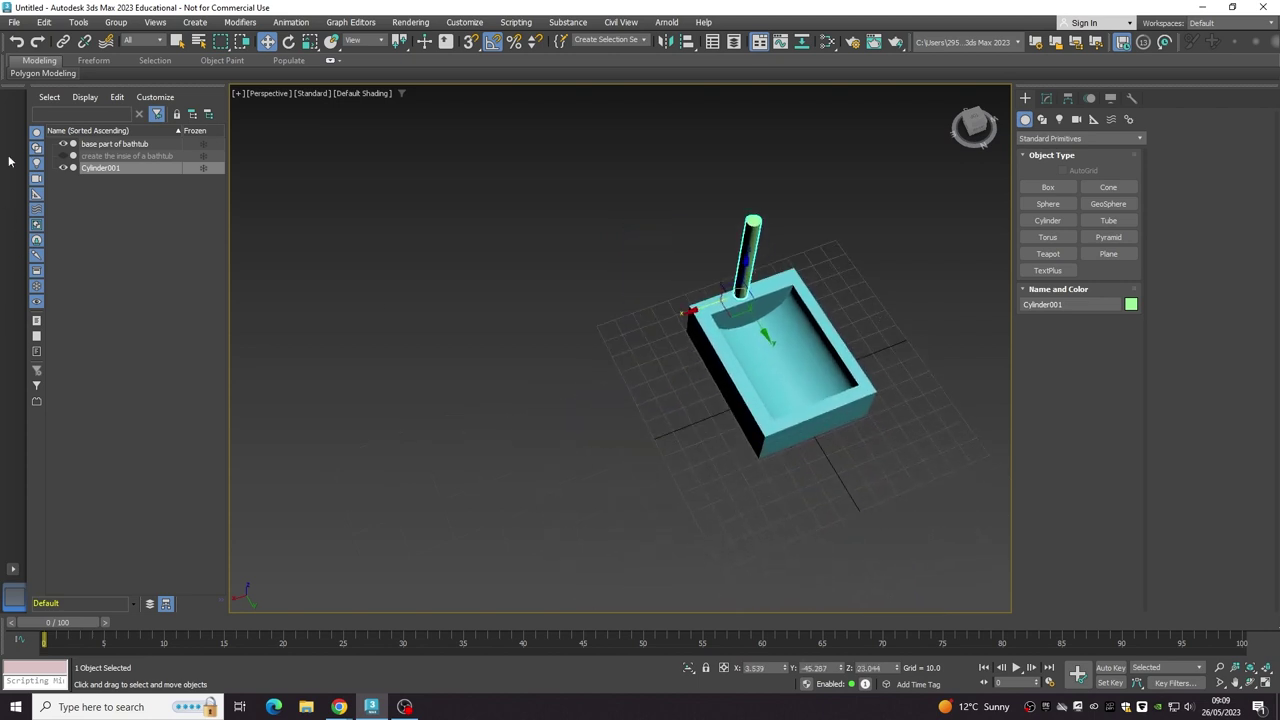
right_click(133, 172)
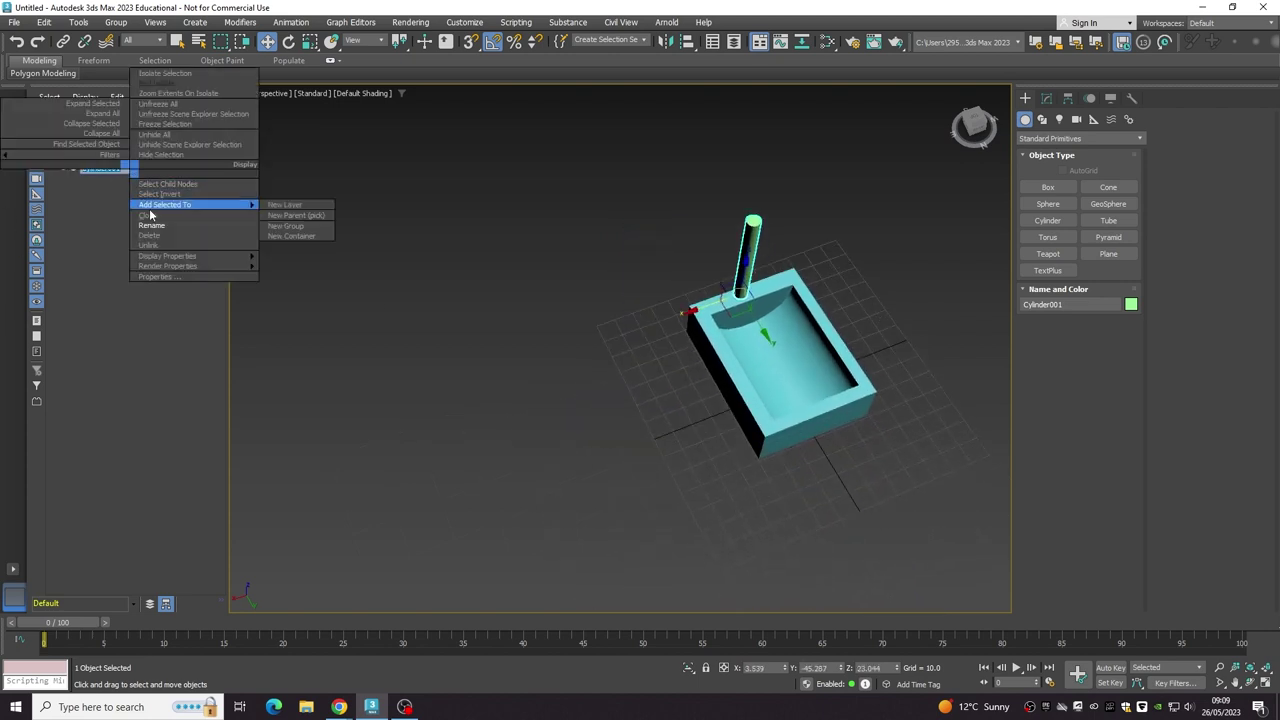
left_click(134, 224)
key("BackSpace")
type("to hold tap")
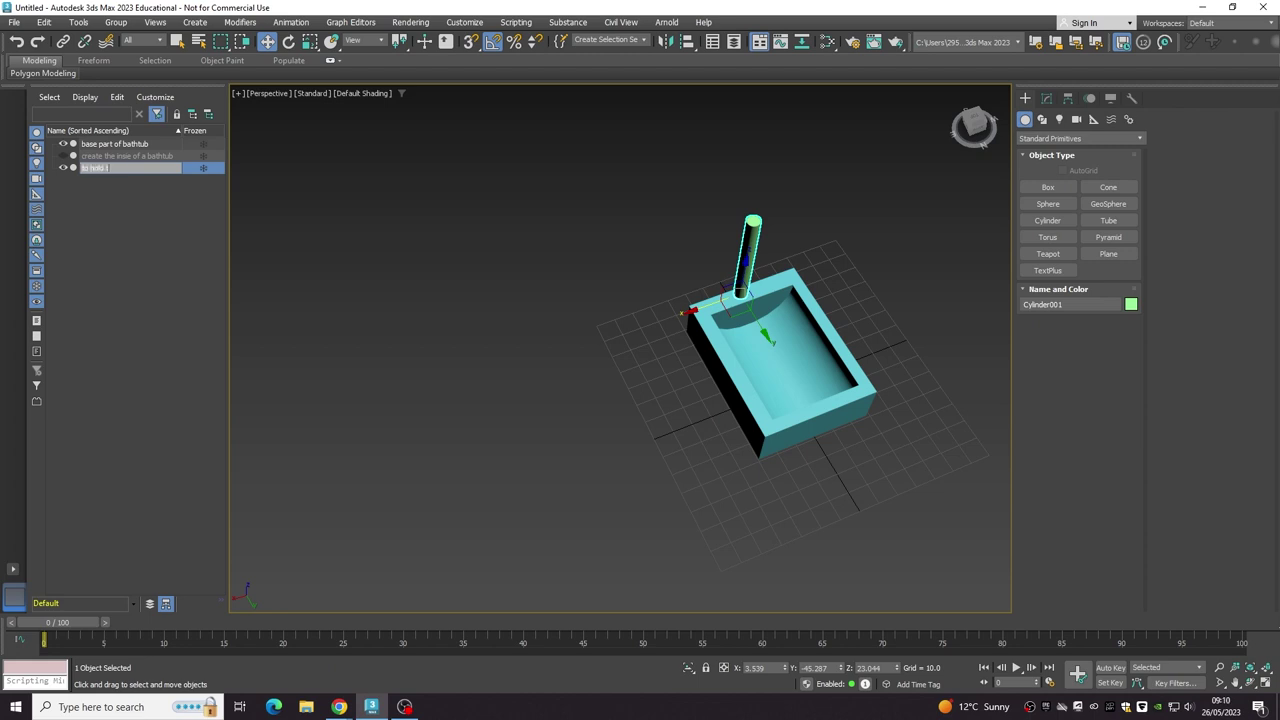
key("Return")
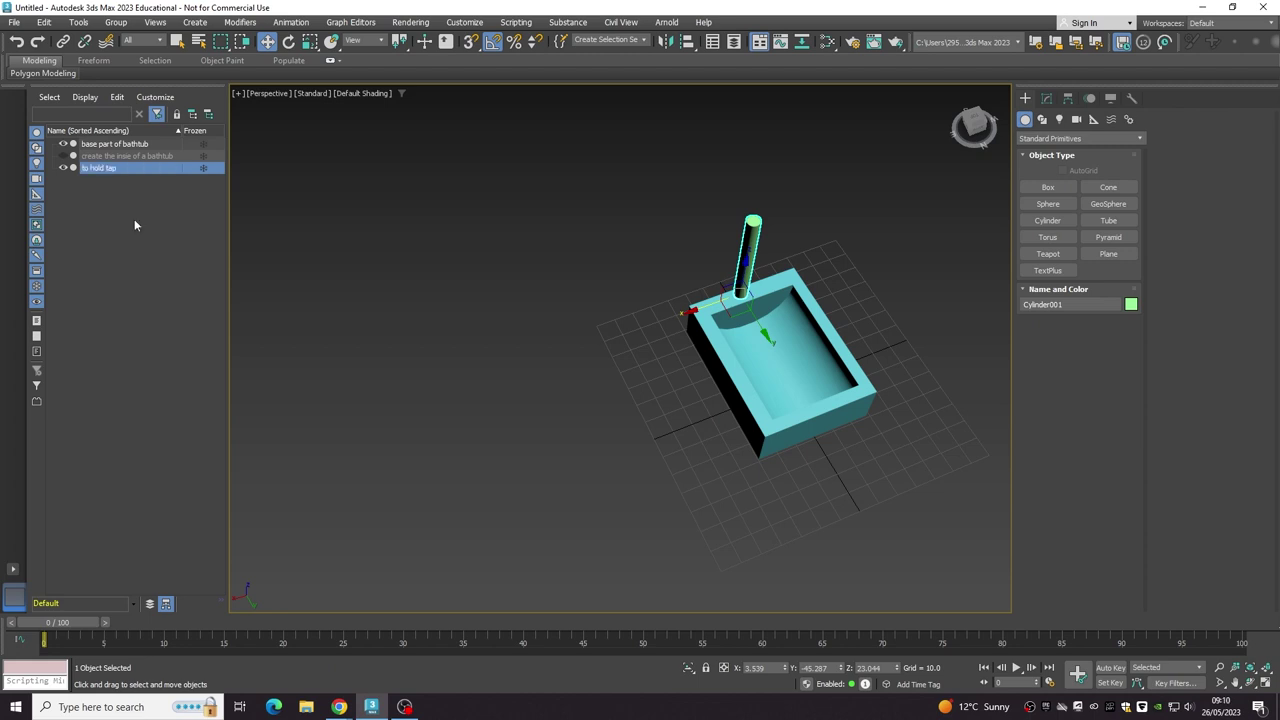
Start a ChamferBox from Extended Primitives, then cancel it.
left_click(1050, 139)
left_click(1046, 165)
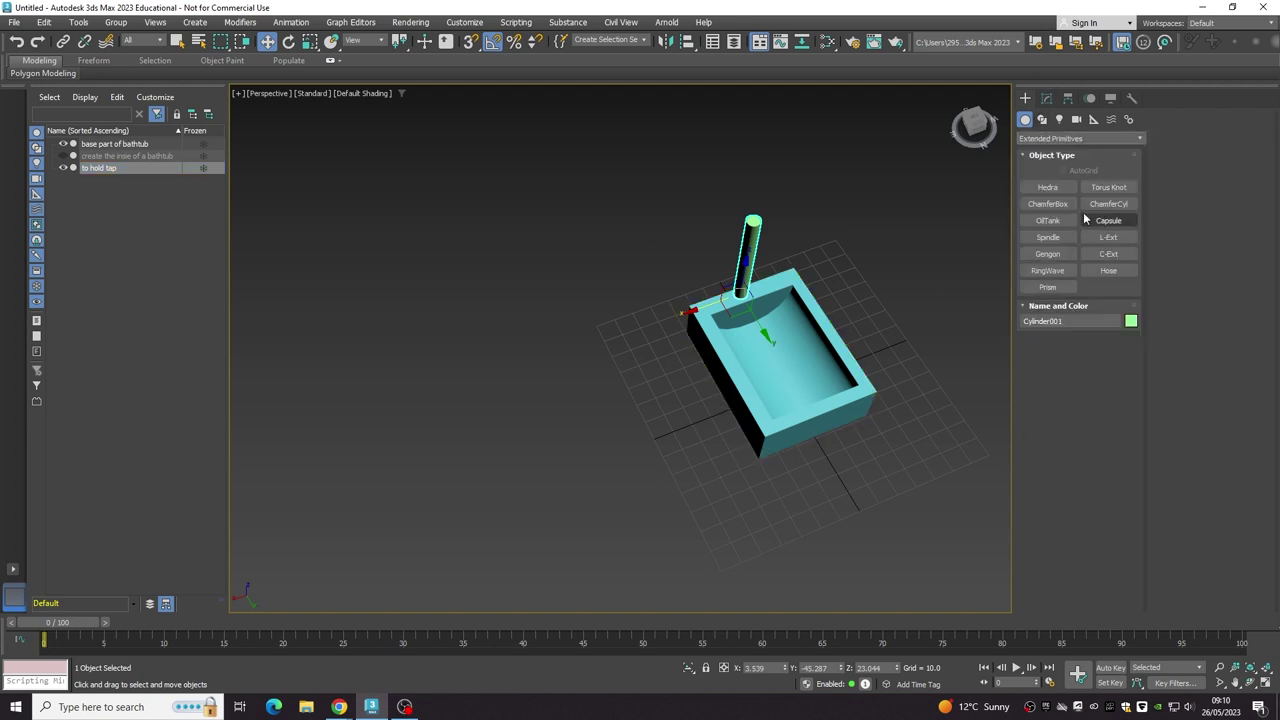
left_click(1070, 204)
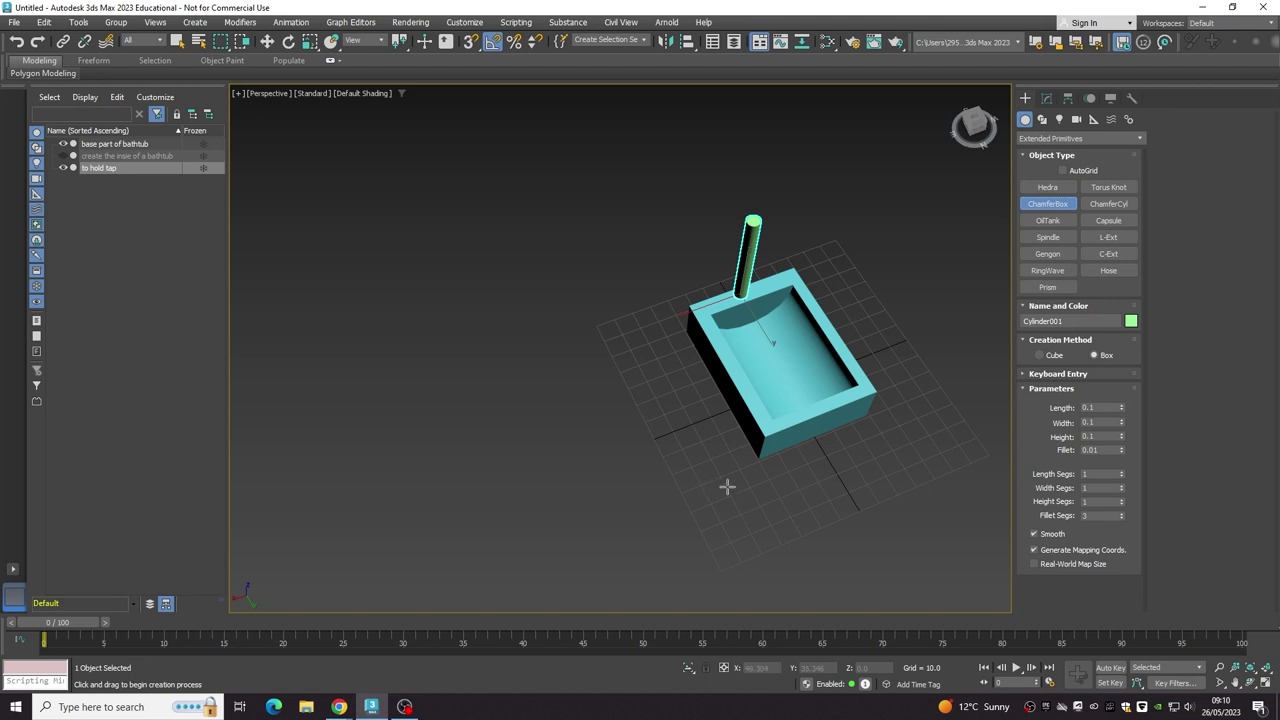
left_click_drag(727, 487, 770, 515)
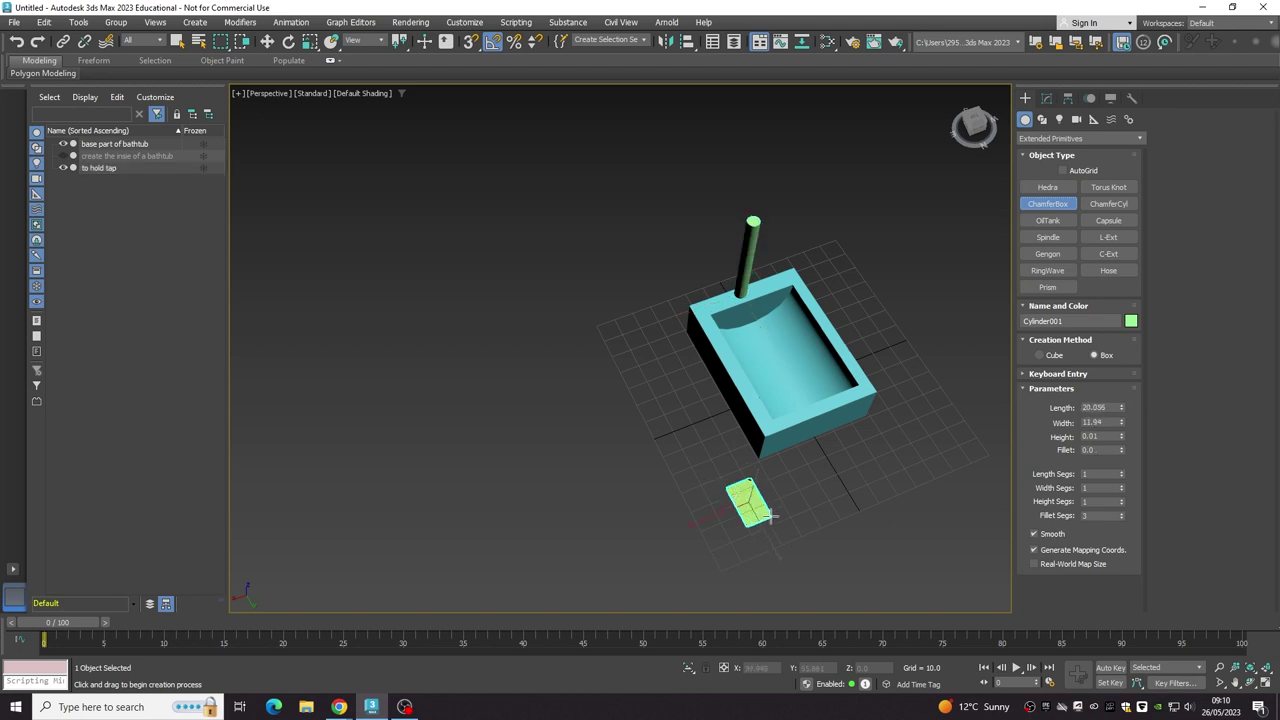
left_click_drag(770, 515, 771, 514)
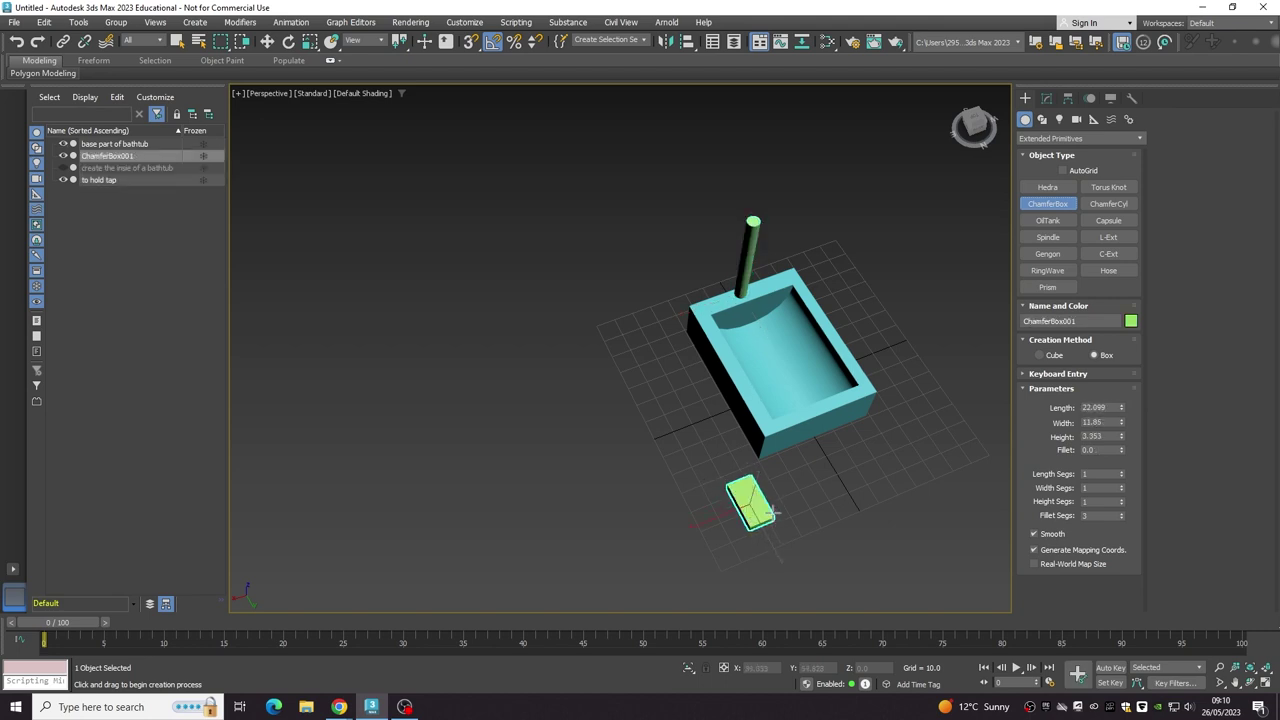
left_click(772, 511)
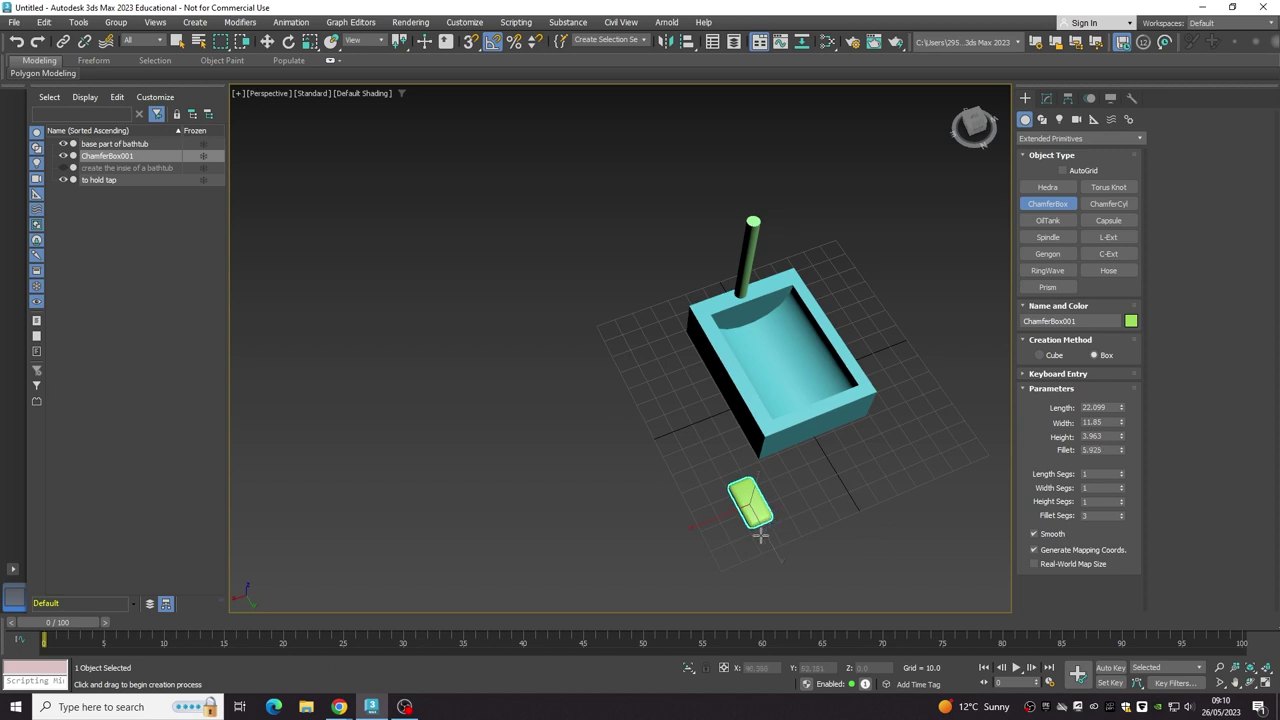
right_click(801, 497)
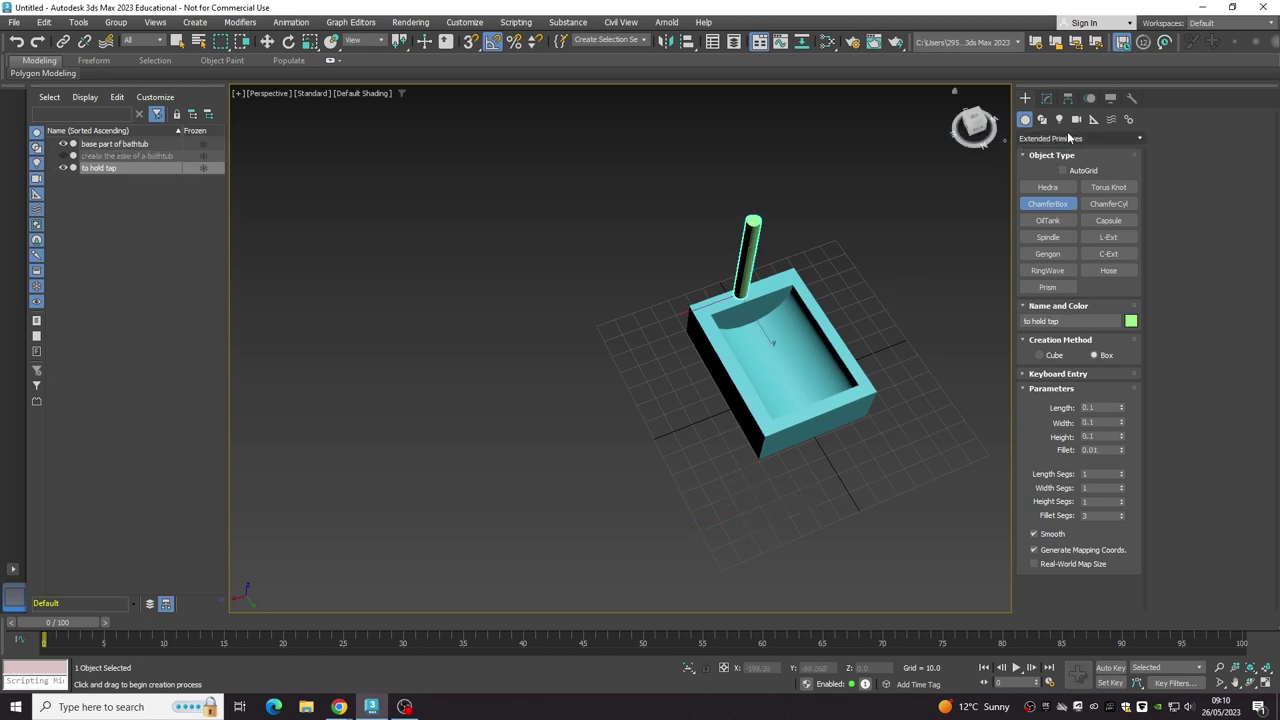
Create a flat box about 30.9 × 10.4 × 3.7 in front of the tub.
left_click(1068, 137)
left_click(1066, 154)
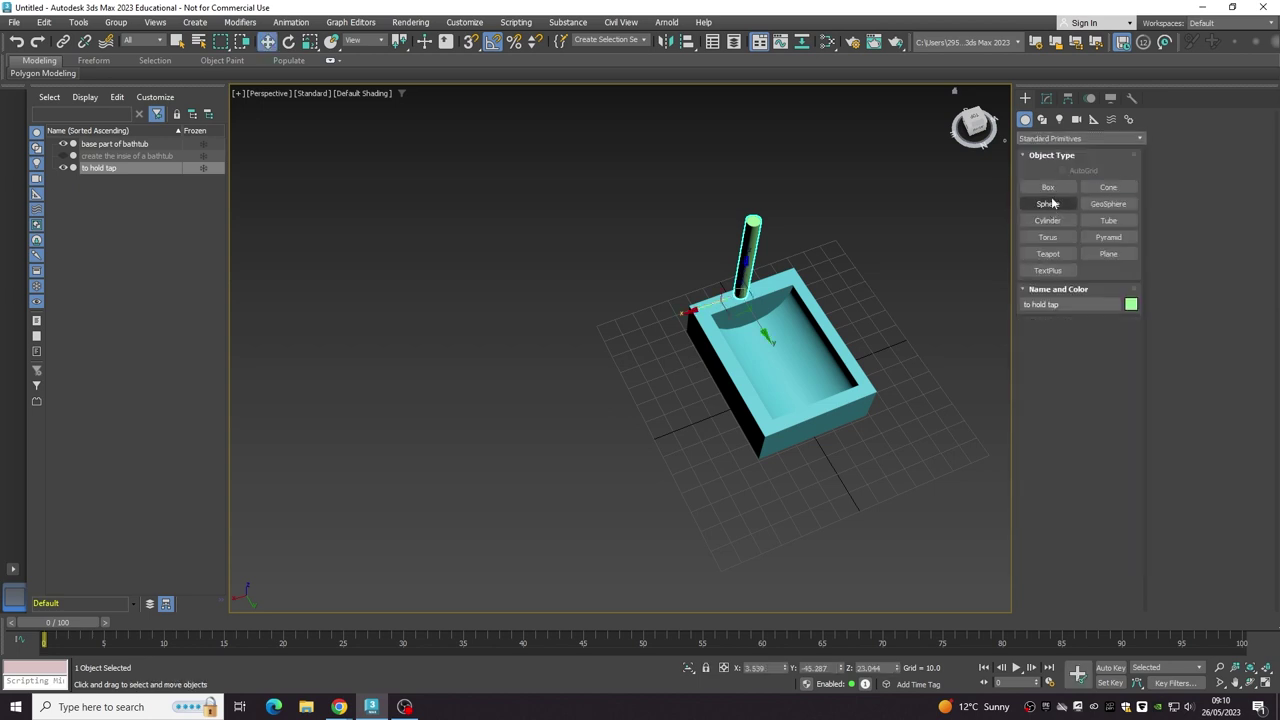
left_click(1047, 187)
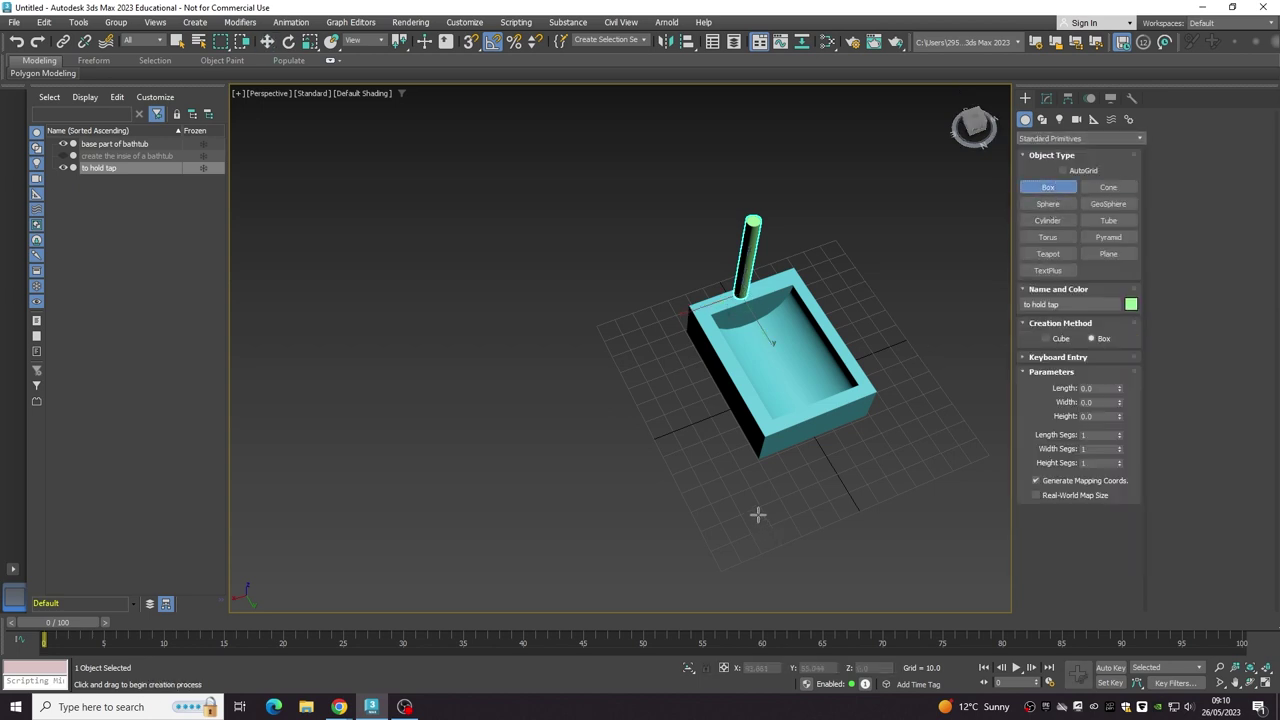
left_click_drag(737, 480, 790, 534)
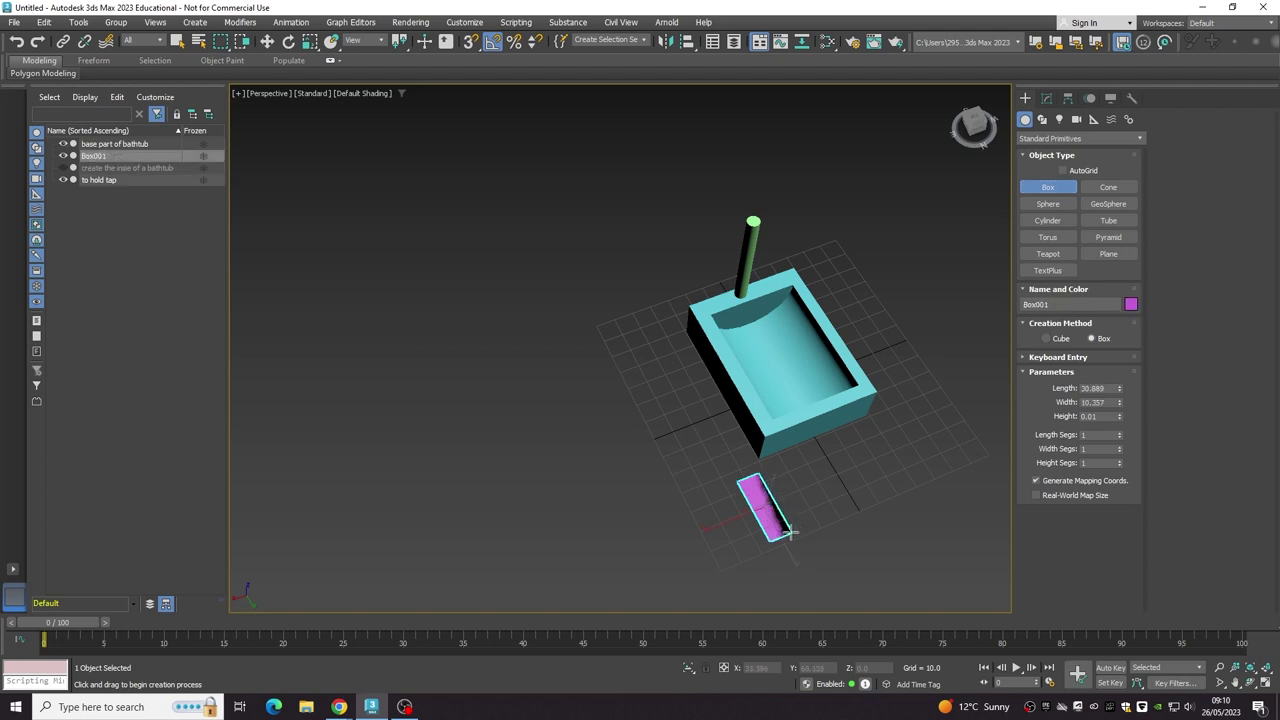
scroll(790, 534, "up", 2)
scroll(790, 534, "up", 3)
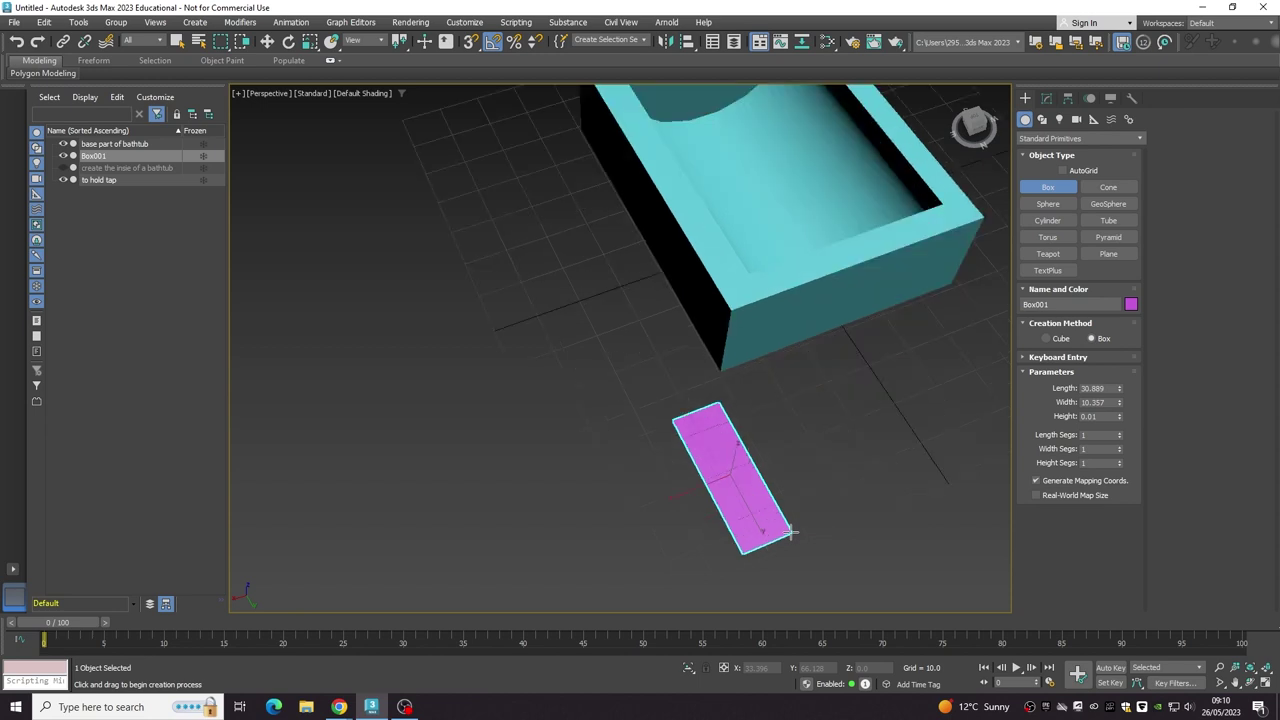
scroll(791, 523, "up", 2)
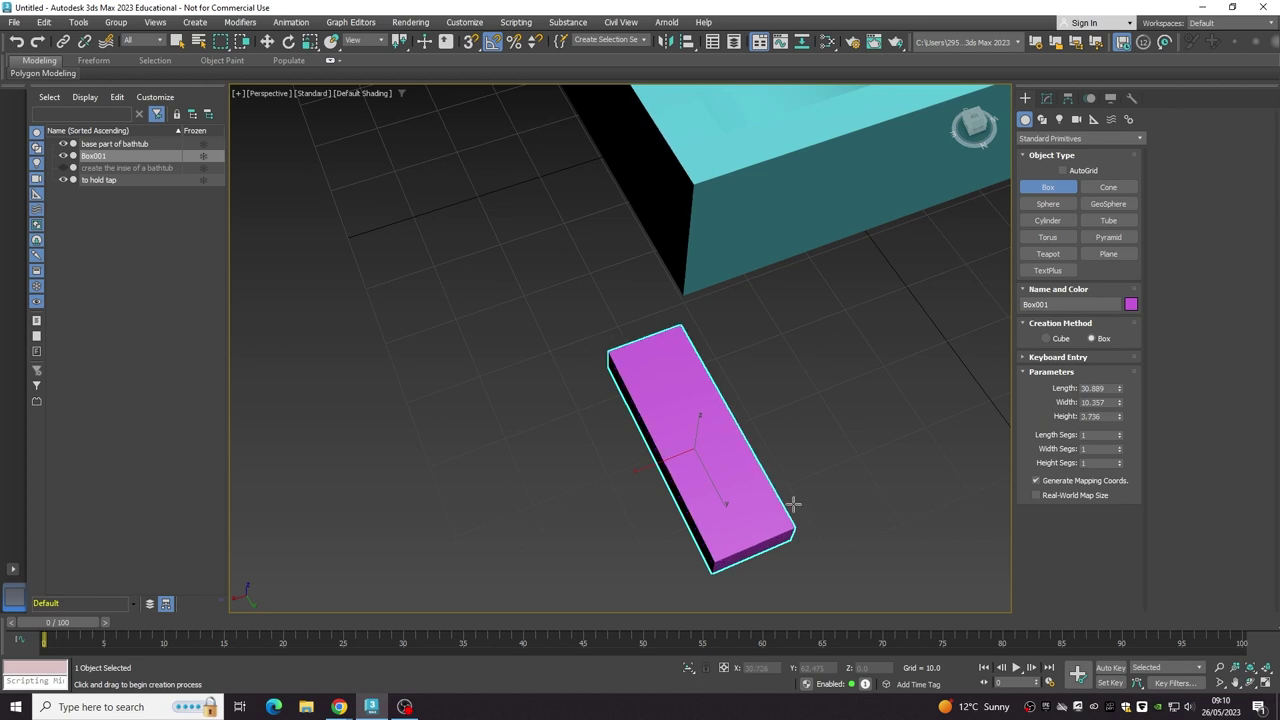
Rename the magenta box to 'to make water hot and cold'.
right_click(103, 163)
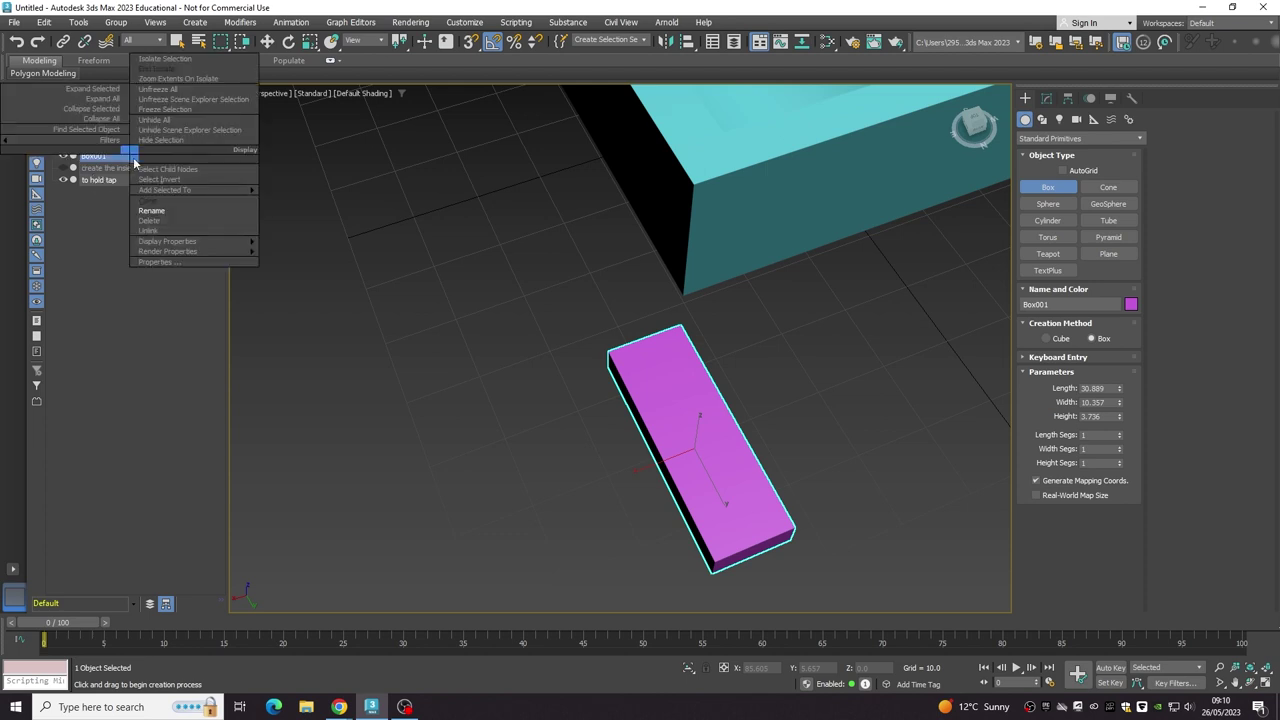
left_click(140, 211)
key("BackSpace")
type("to make water hot and cold")
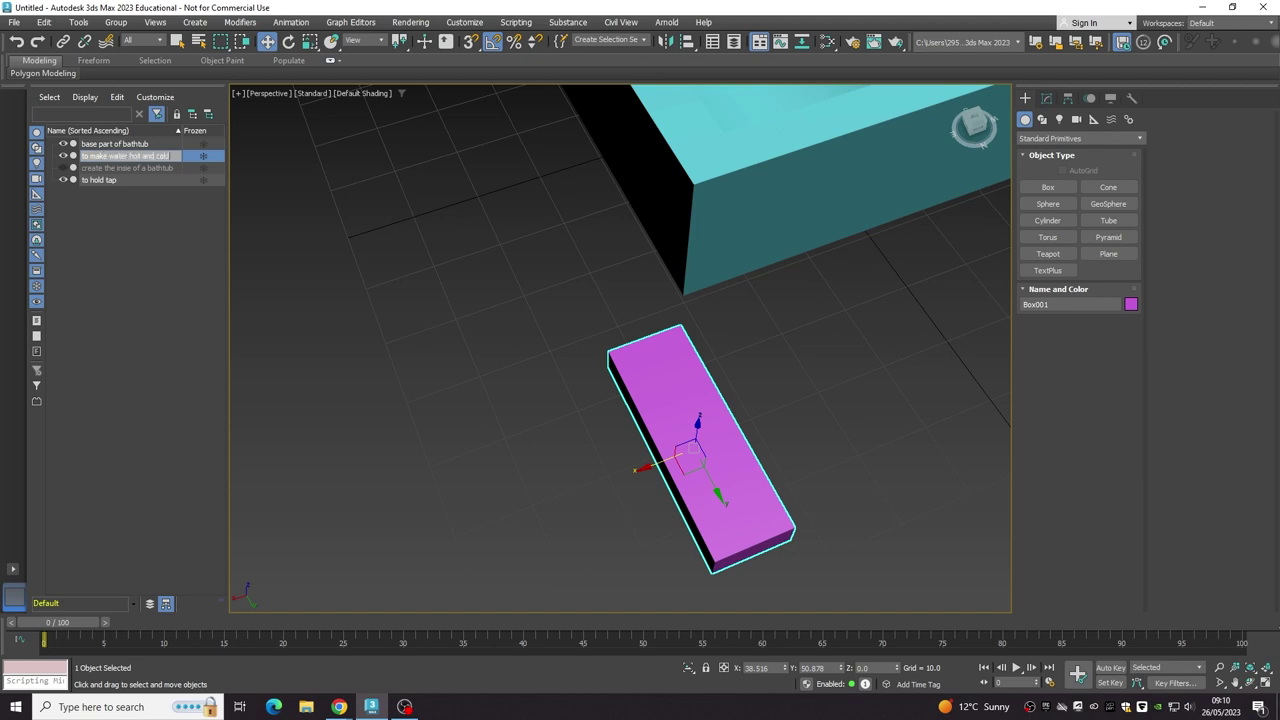
key("Return")
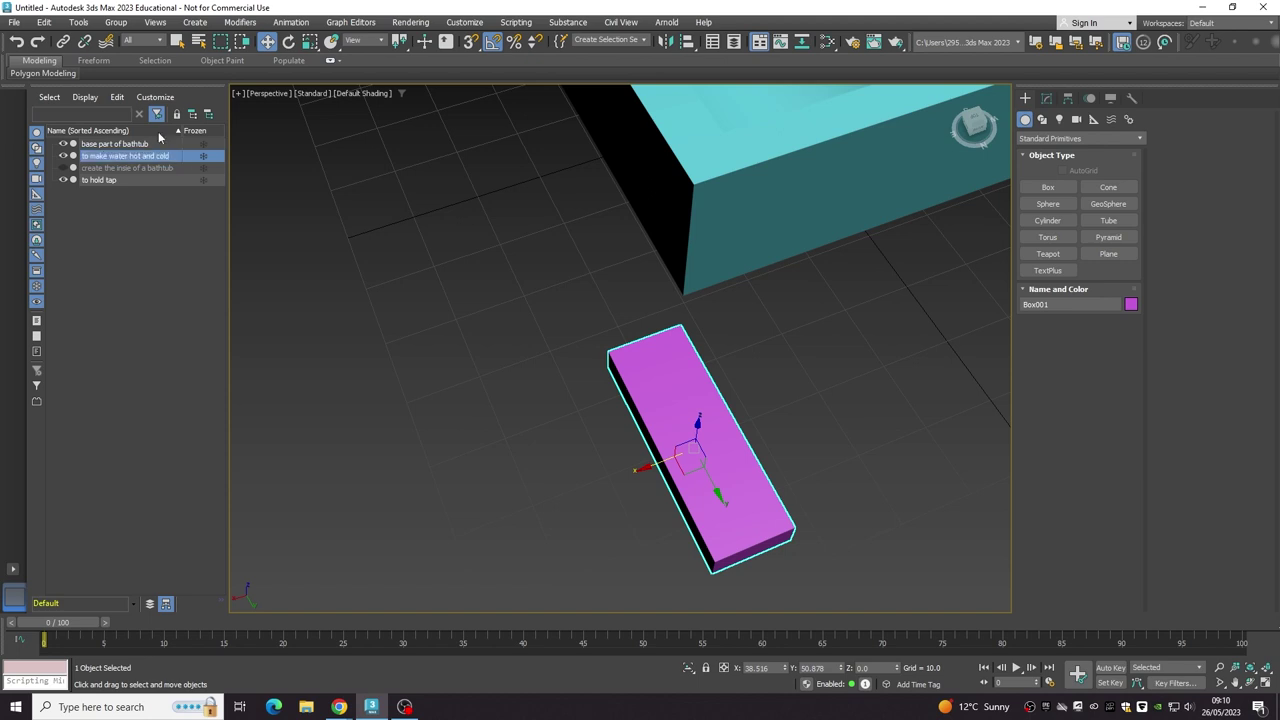
Move the magenta box up and over next to the green post.
scroll(915, 334, "down", 5)
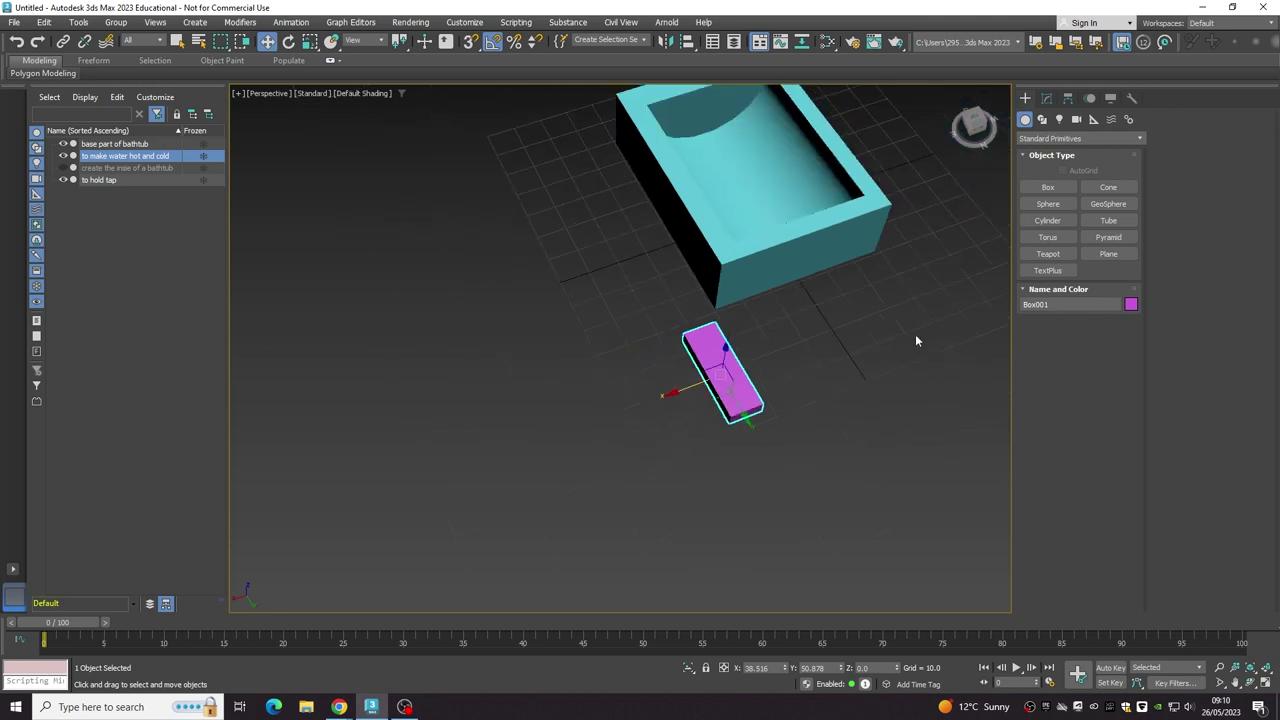
middle_click_drag(915, 334, 900, 345, "alt")
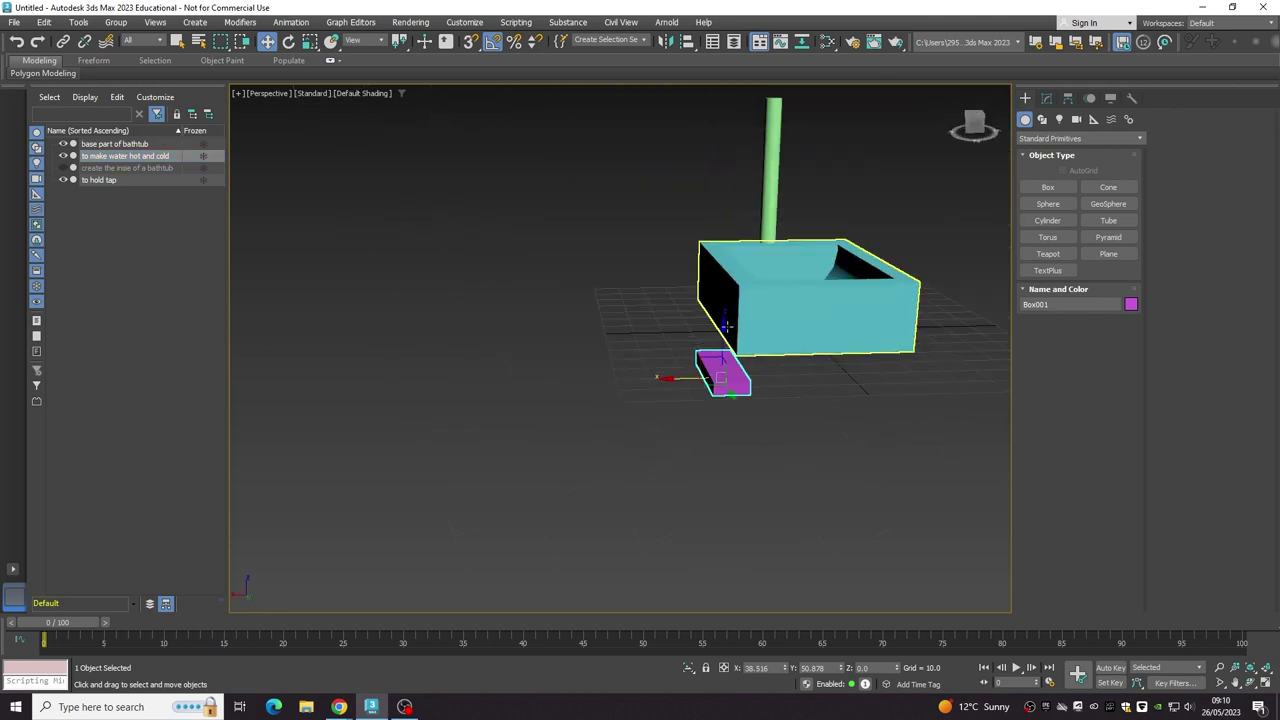
left_click_drag(722, 335, 722, 140)
mouse_move(760, 200)
middle_mouse_down("alt")
mouse_move(806, 386)
mouse_move(840, 437)
middle_mouse_up("alt")
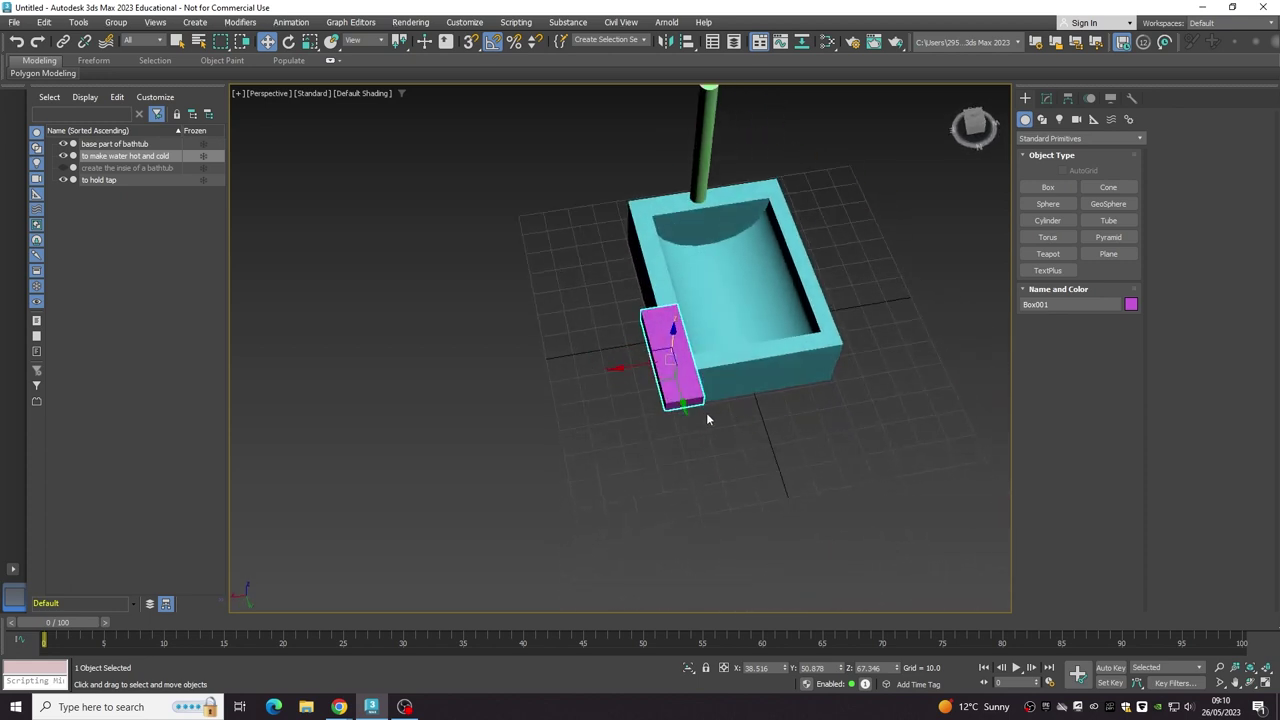
left_click_drag(689, 412, 618, 178)
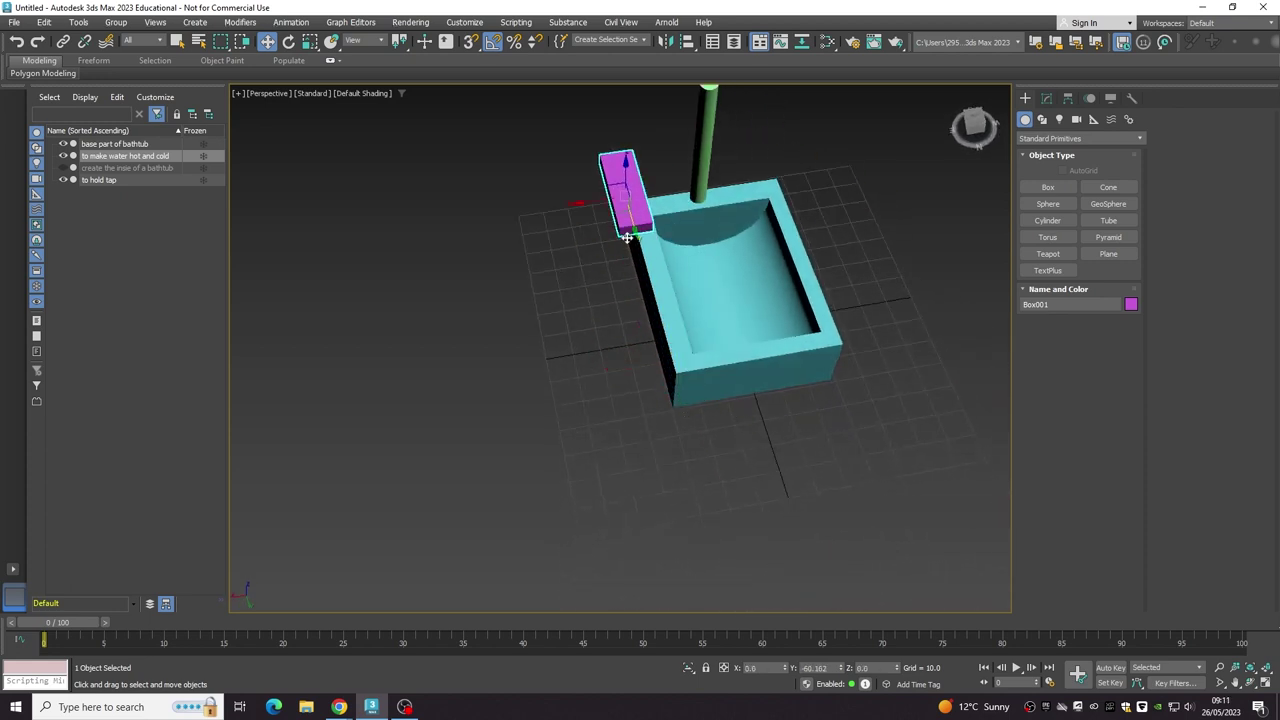
middle_click_drag(943, 266, 921, 443, "alt")
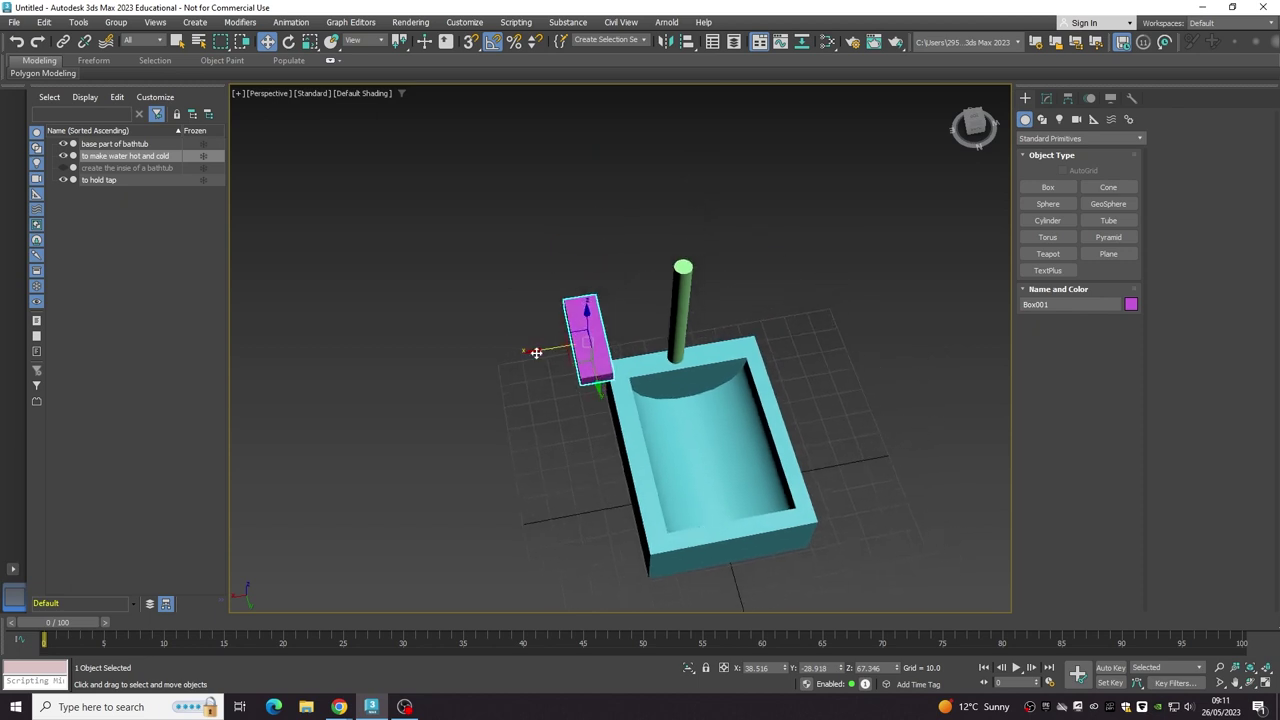
left_click_drag(532, 353, 646, 353)
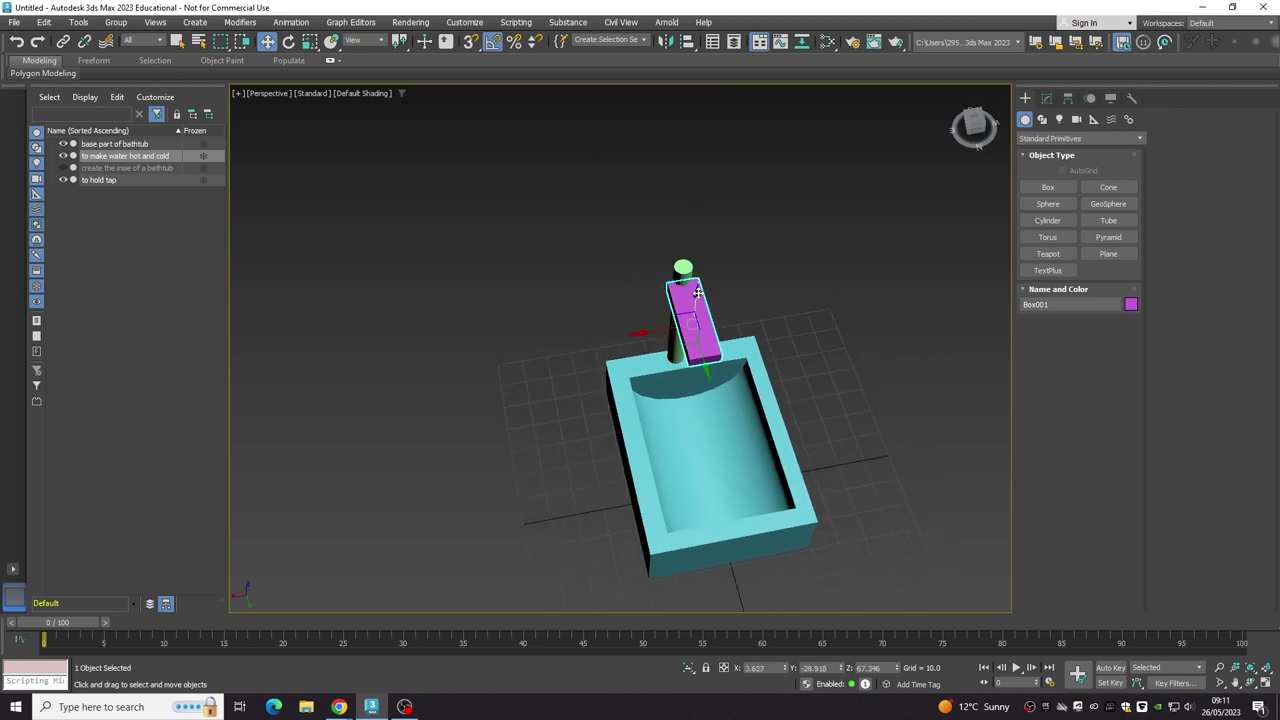
left_click_drag(699, 285, 703, 265)
Align the magenta box over the post and lower it onto the top.
mouse_move(757, 307)
middle_mouse_down("alt")
mouse_move(726, 237)
mouse_move(630, 260)
mouse_move(622, 296)
middle_mouse_up("alt")
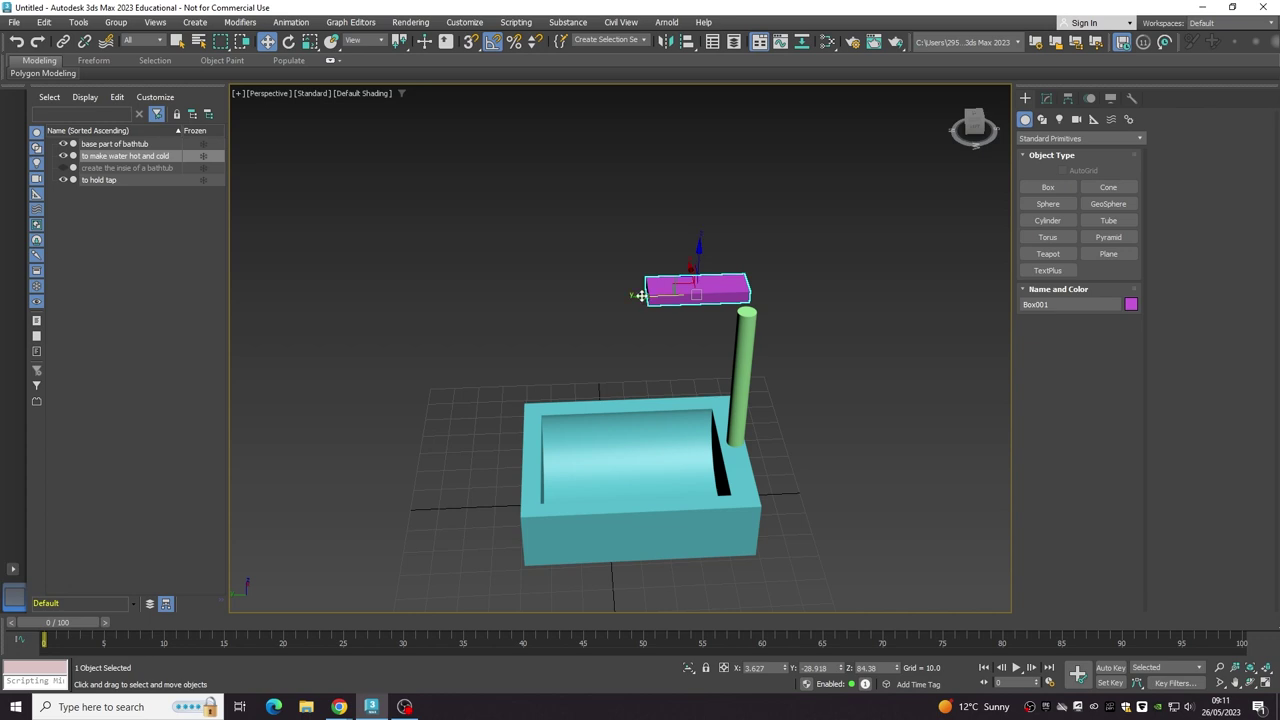
left_click_drag(643, 298, 663, 297)
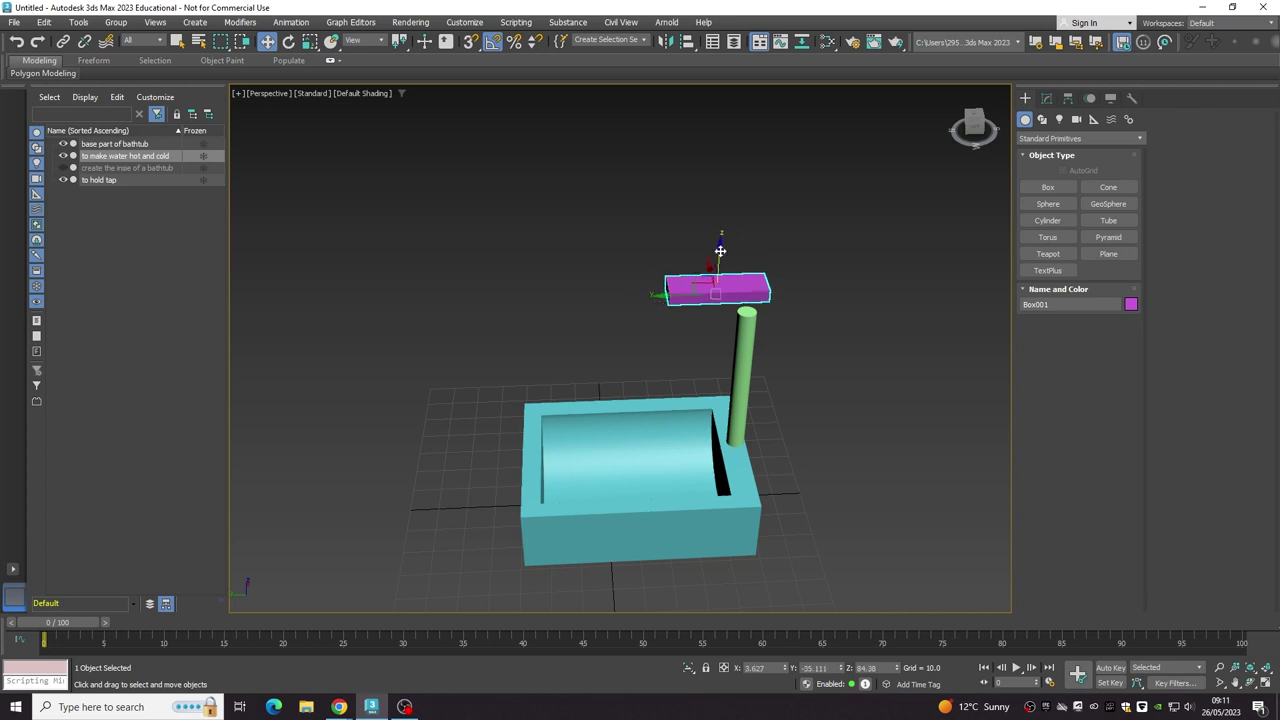
left_click_drag(720, 262, 724, 277)
mouse_move(730, 276)
middle_mouse_down("alt")
mouse_move(866, 293)
mouse_move(554, 257)
mouse_move(505, 289)
middle_mouse_up("alt")
scroll(692, 323, "up", 3)
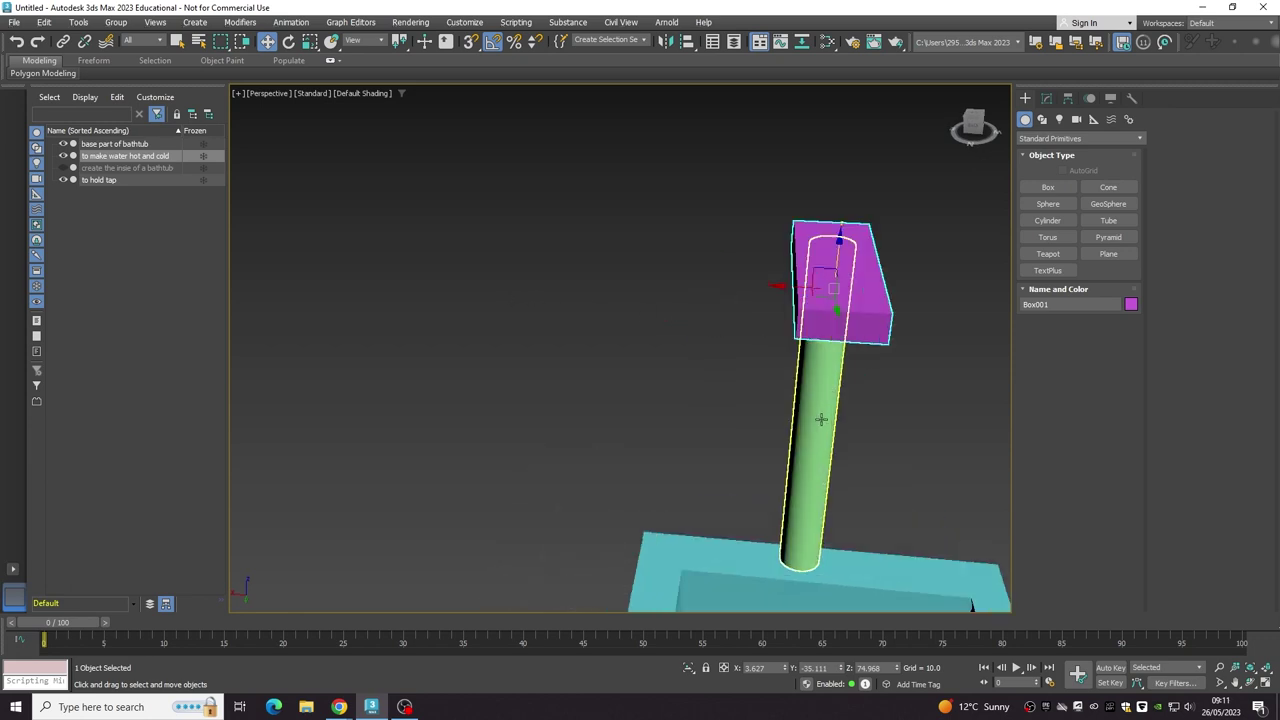
scroll(857, 371, "up", 4)
mouse_move(857, 371)
middle_mouse_down()
mouse_move(614, 449)
mouse_move(650, 509)
mouse_move(794, 517)
mouse_move(840, 494)
mouse_move(877, 449)
mouse_move(840, 463)
mouse_move(797, 509)
mouse_move(811, 514)
middle_mouse_up()
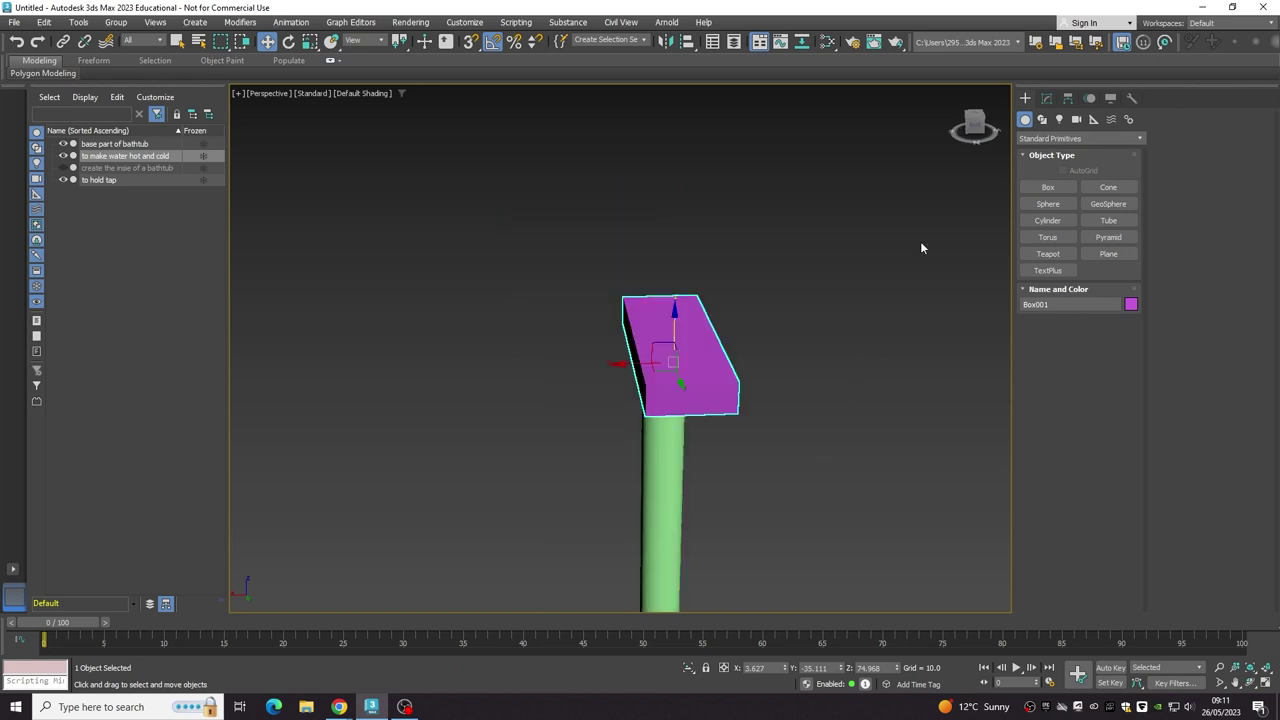
Convert the magenta box on the post to an editable poly.
left_click(1037, 140)
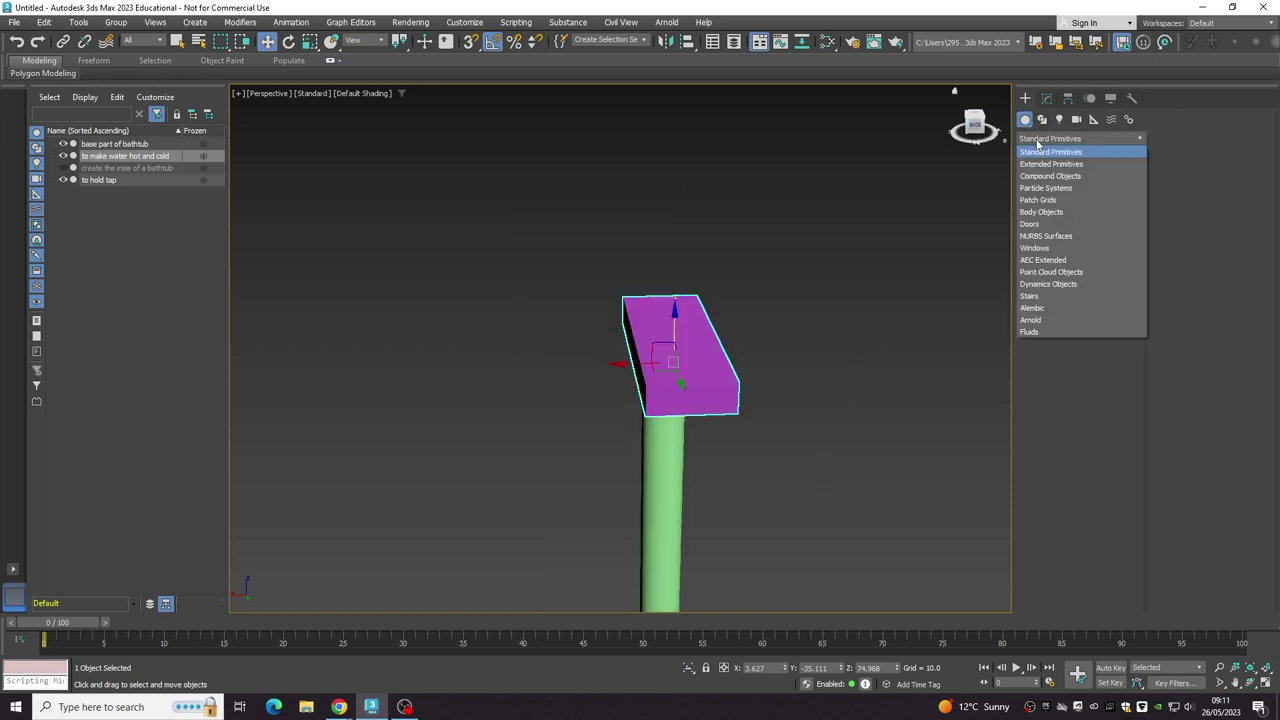
left_click(1040, 151)
right_click(654, 388)
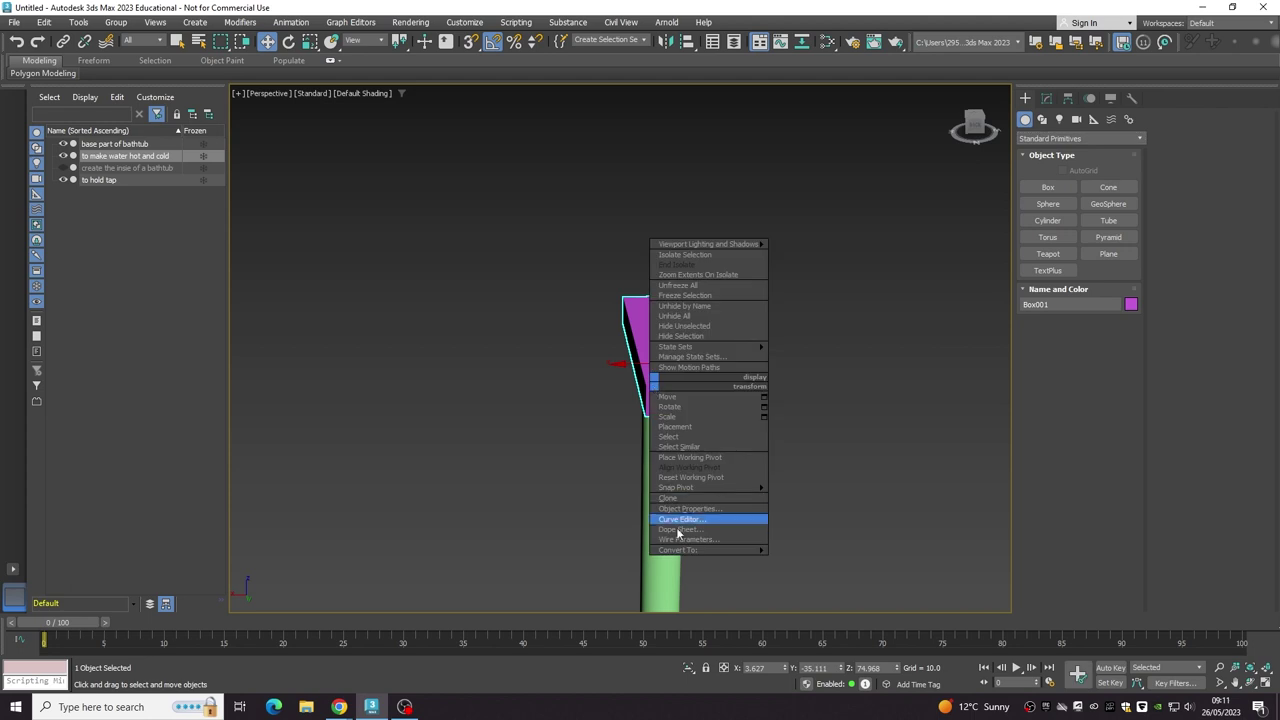
mouse_move(677, 550)
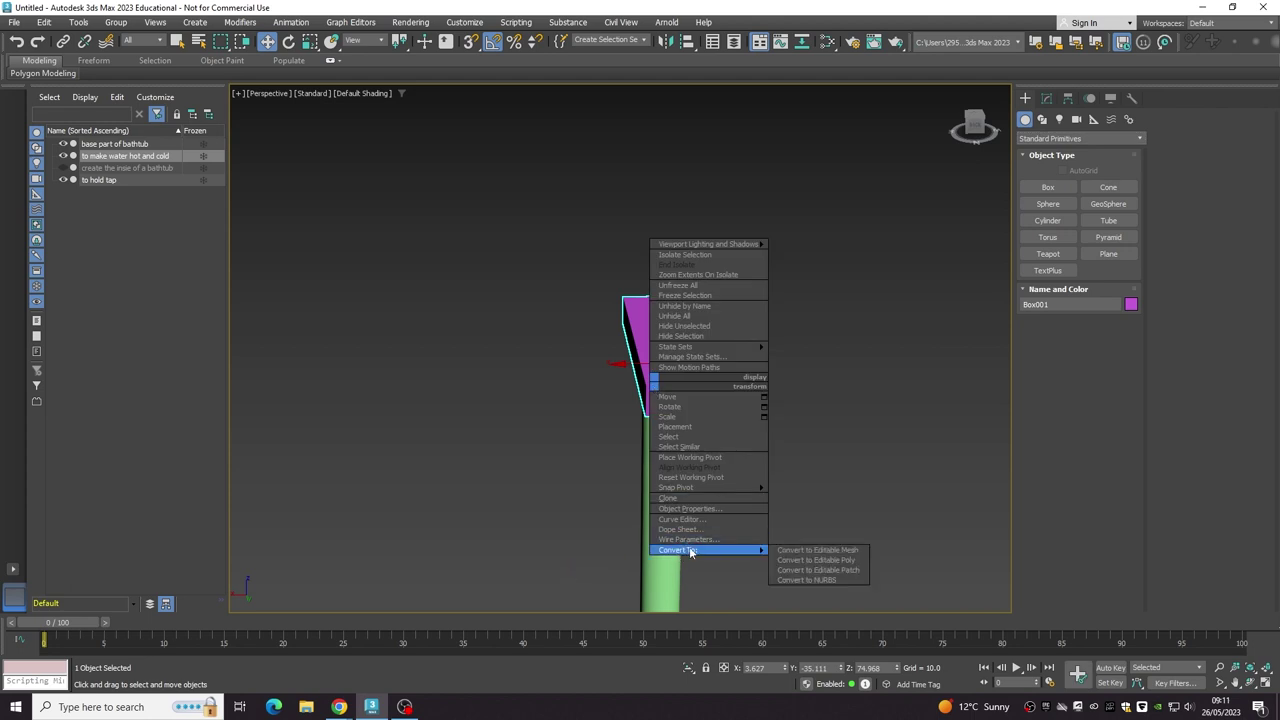
left_click(800, 560)
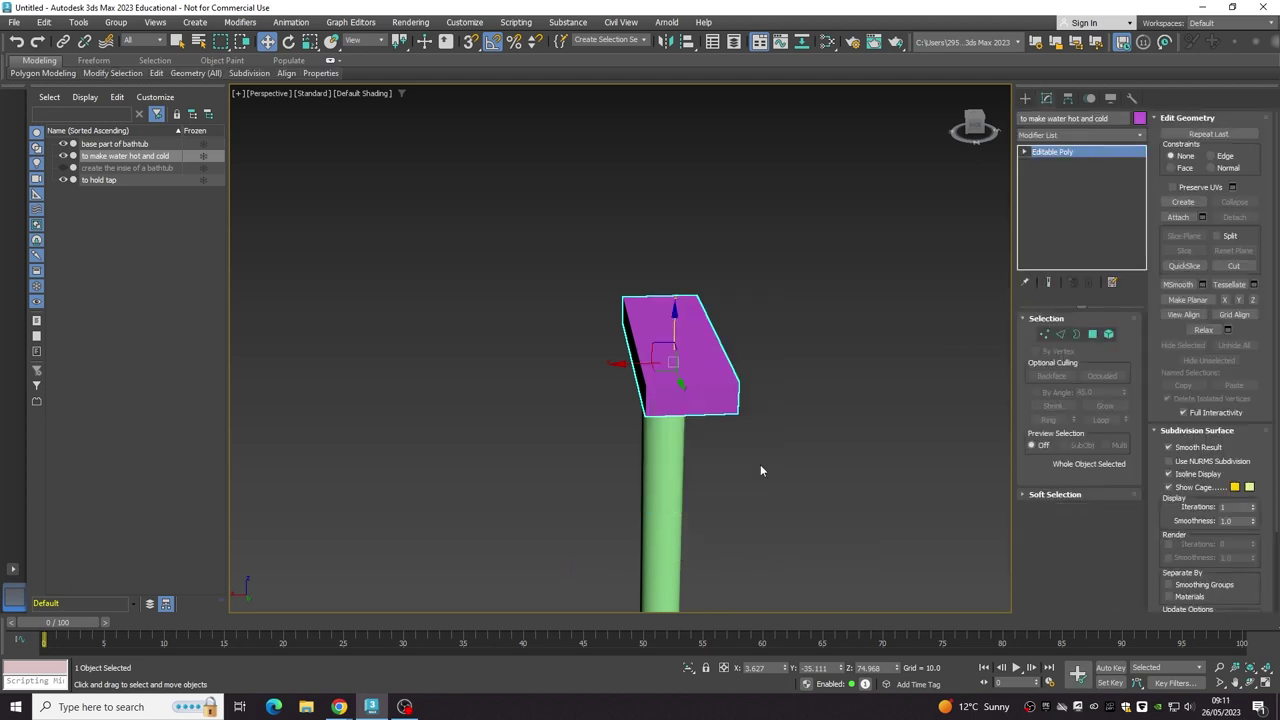
Chamfer the box's left and right end edges at amount 3.962 with 2 segments.
left_click(733, 401)
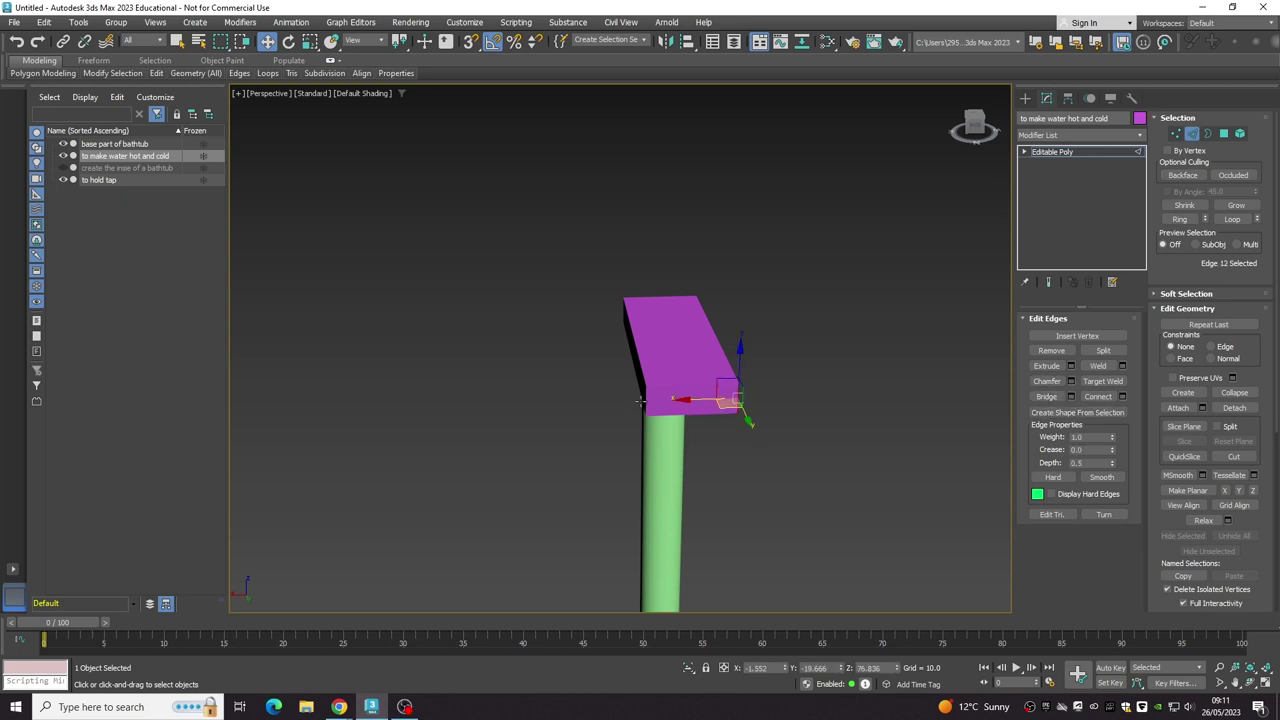
left_click(799, 472)
scroll(799, 472, "up", 5)
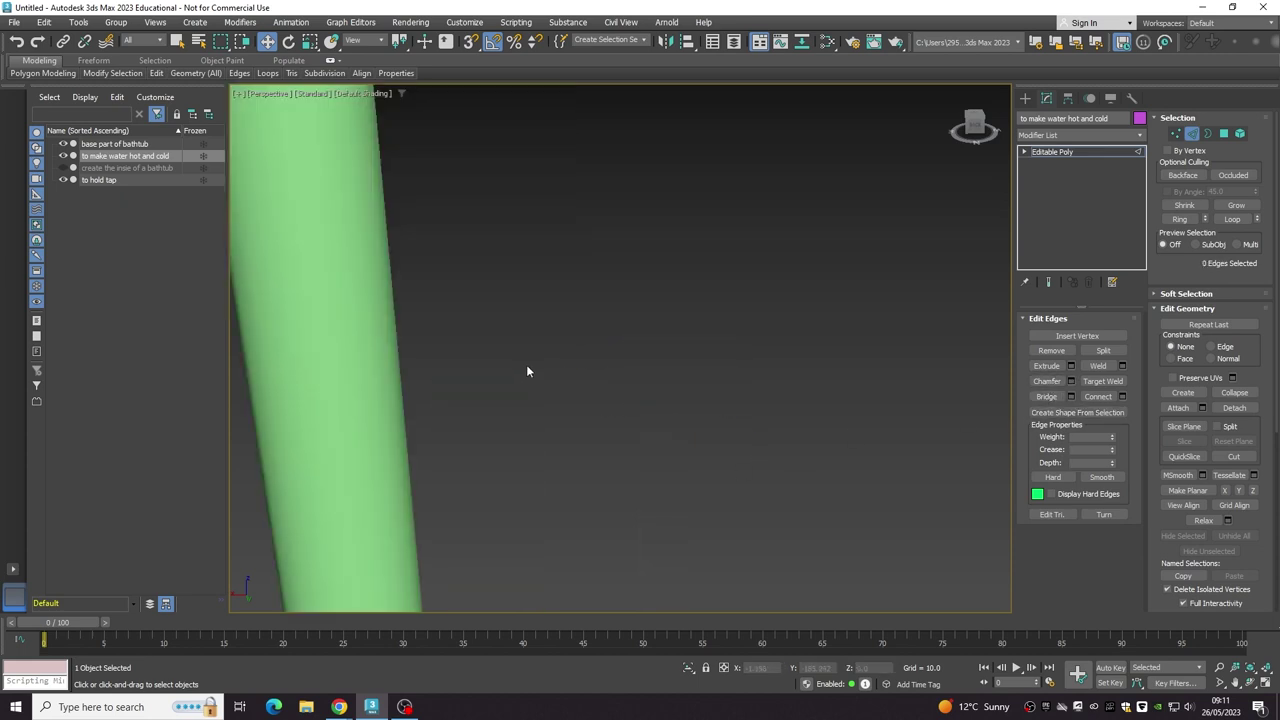
scroll(527, 371, "down", 4)
left_click(462, 259)
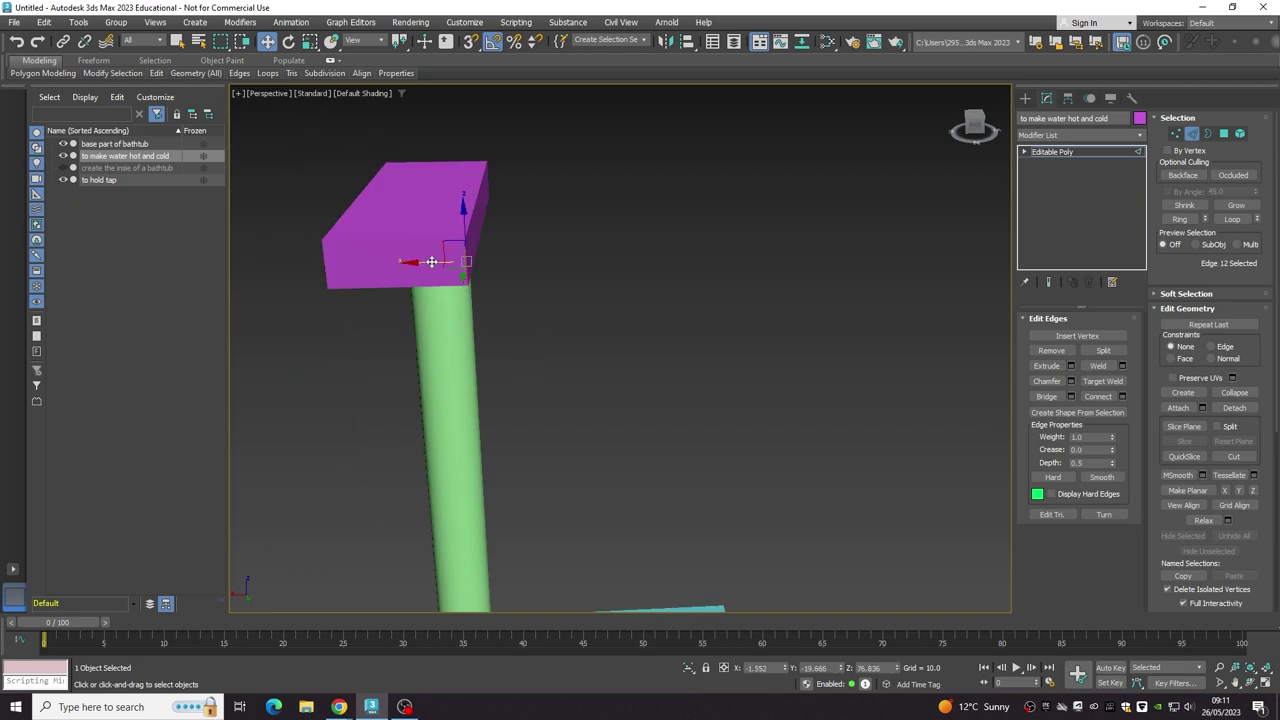
left_click(326, 270, "ctrl")
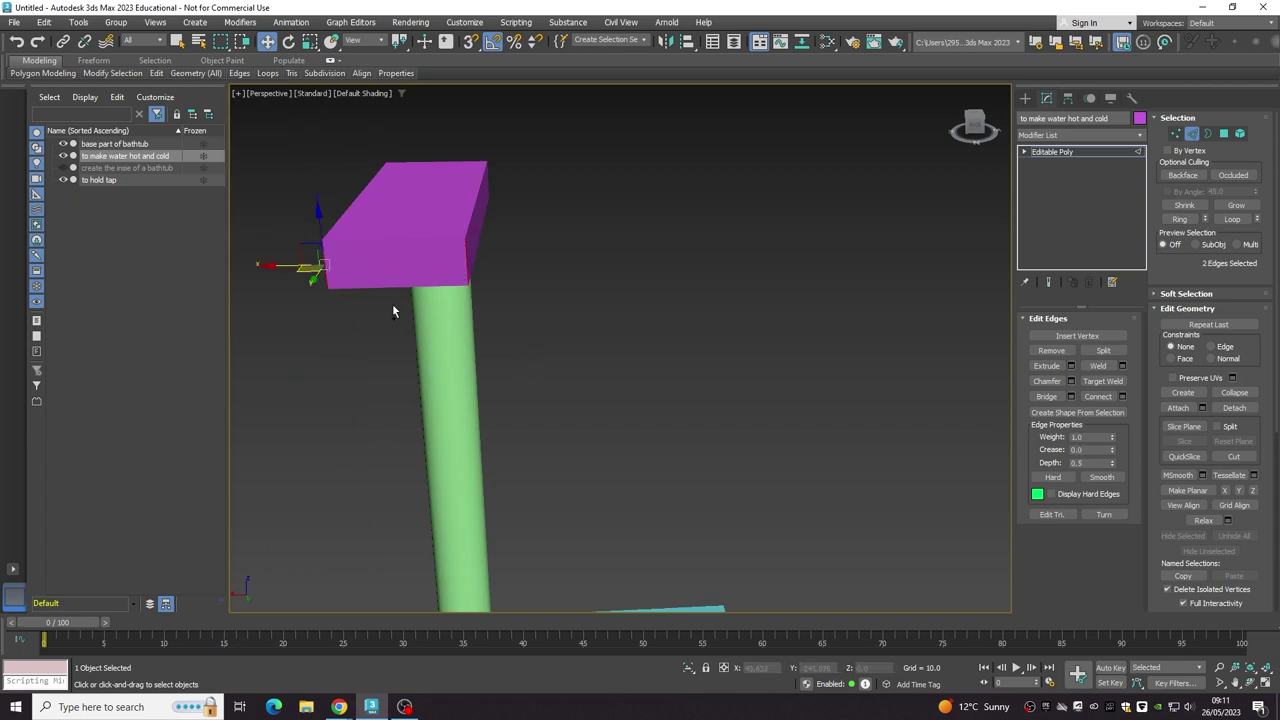
left_click(1071, 381)
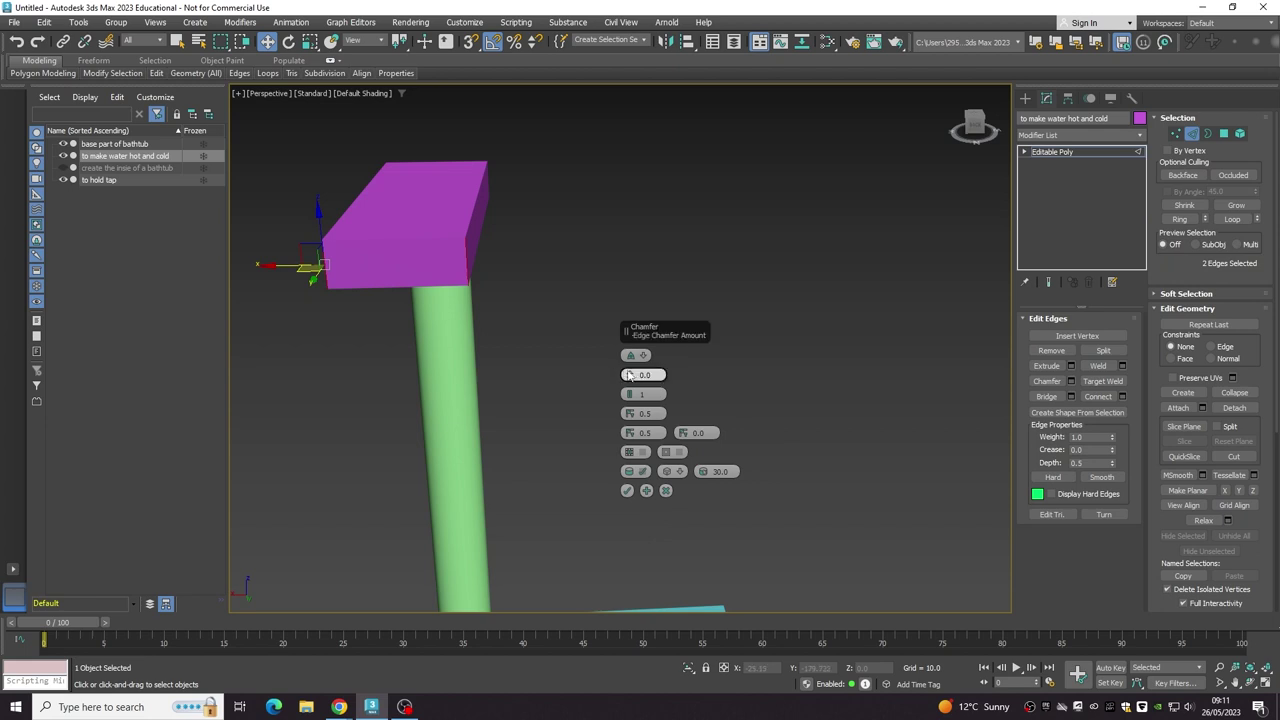
left_click_drag(629, 375, 632, 355)
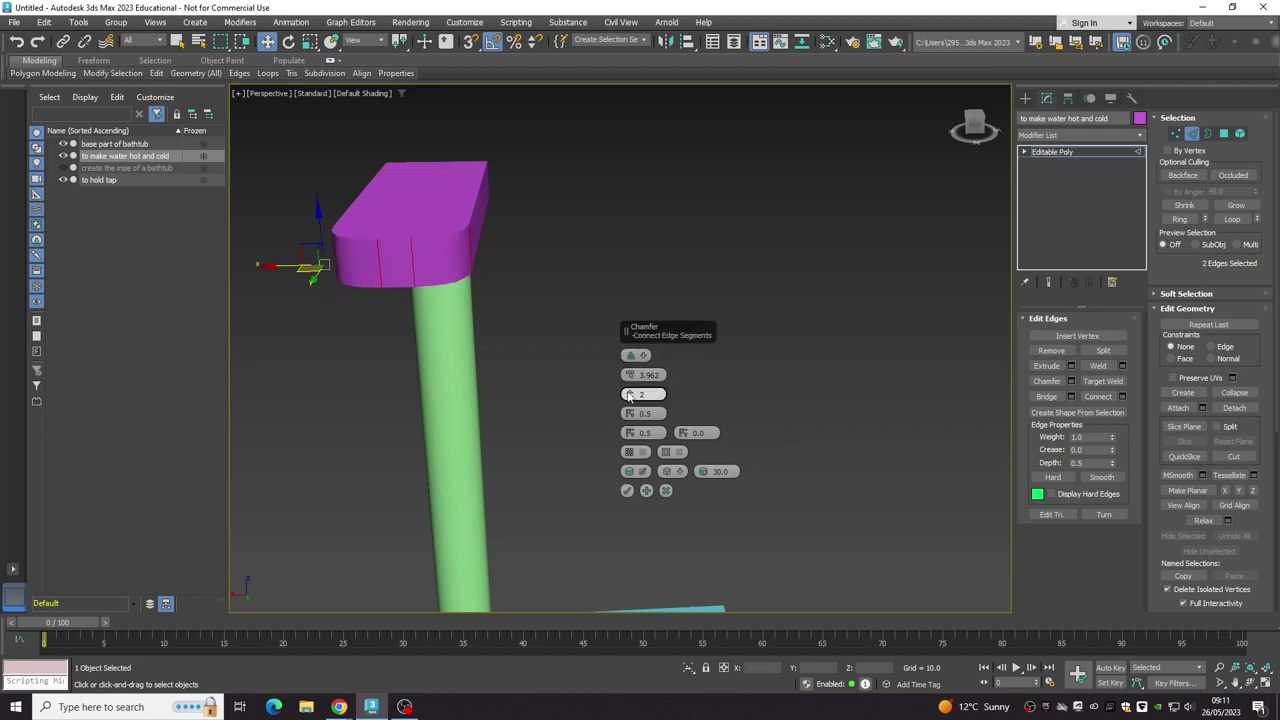
left_click(627, 490)
mouse_move(588, 479)
middle_mouse_down("alt")
mouse_move(523, 412)
mouse_move(566, 463)
mouse_move(556, 472)
mouse_move(780, 386)
mouse_move(829, 400)
middle_mouse_up("alt")
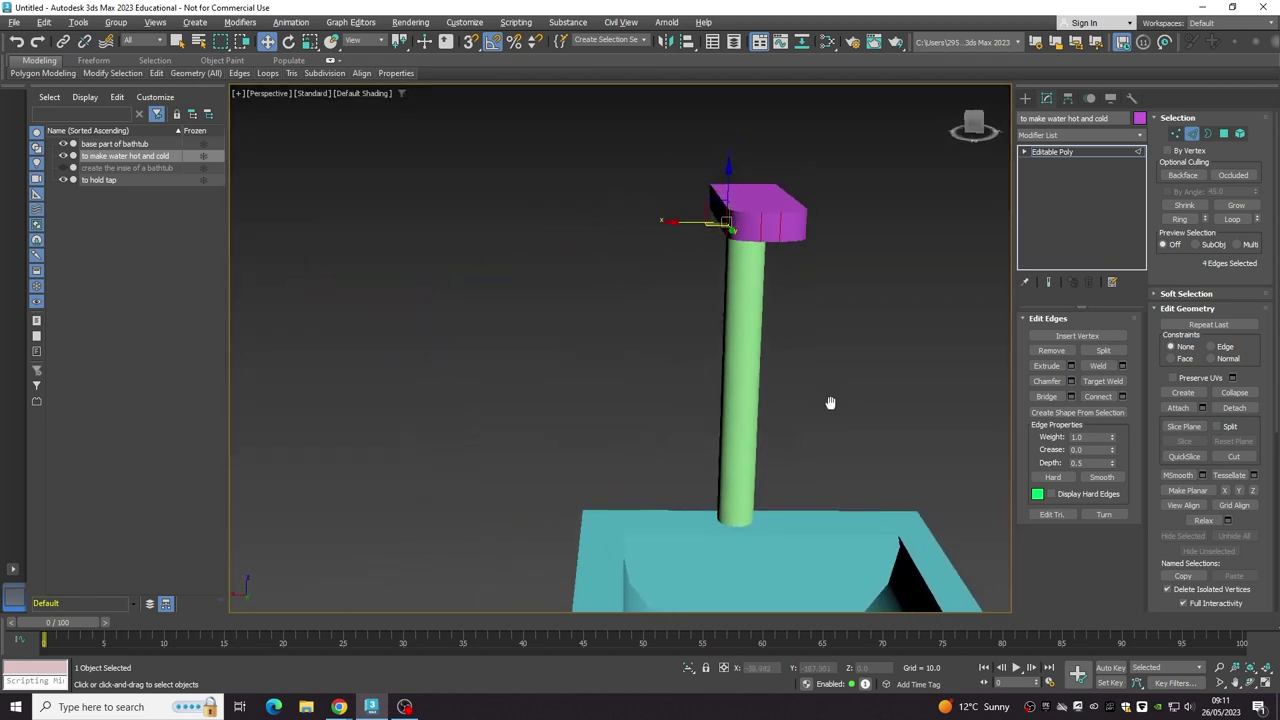
Copy the rounded cap halfway down the green post, naming it 'make water appear out'.
left_click(1027, 99)
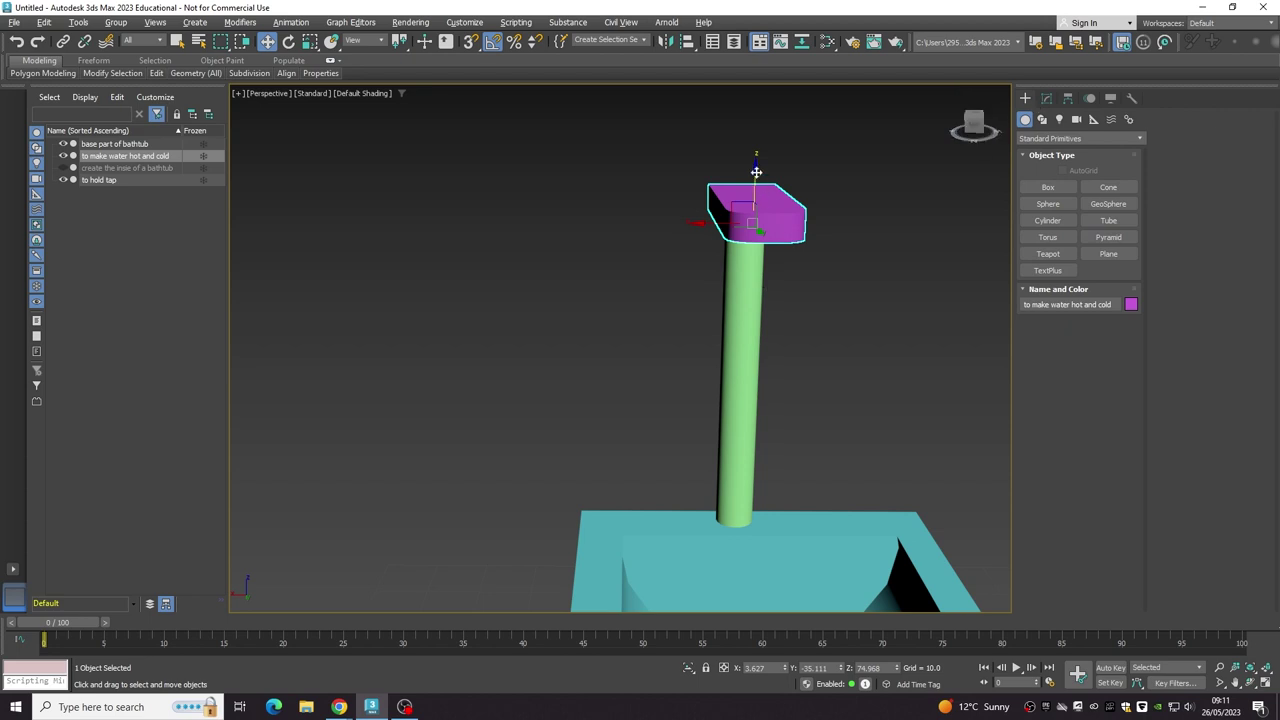
left_click_drag(756, 172, 750, 352, "shift")
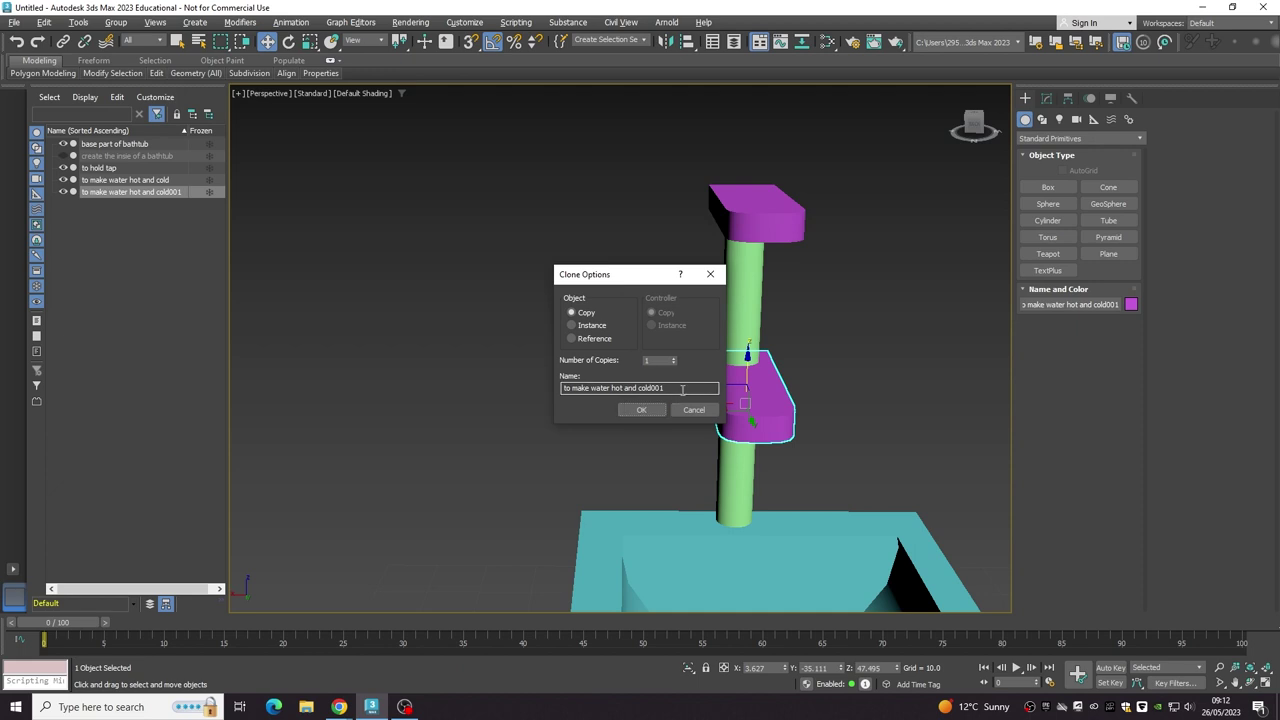
key("BackSpace")
key("BackSpace")
key("BackSpace")
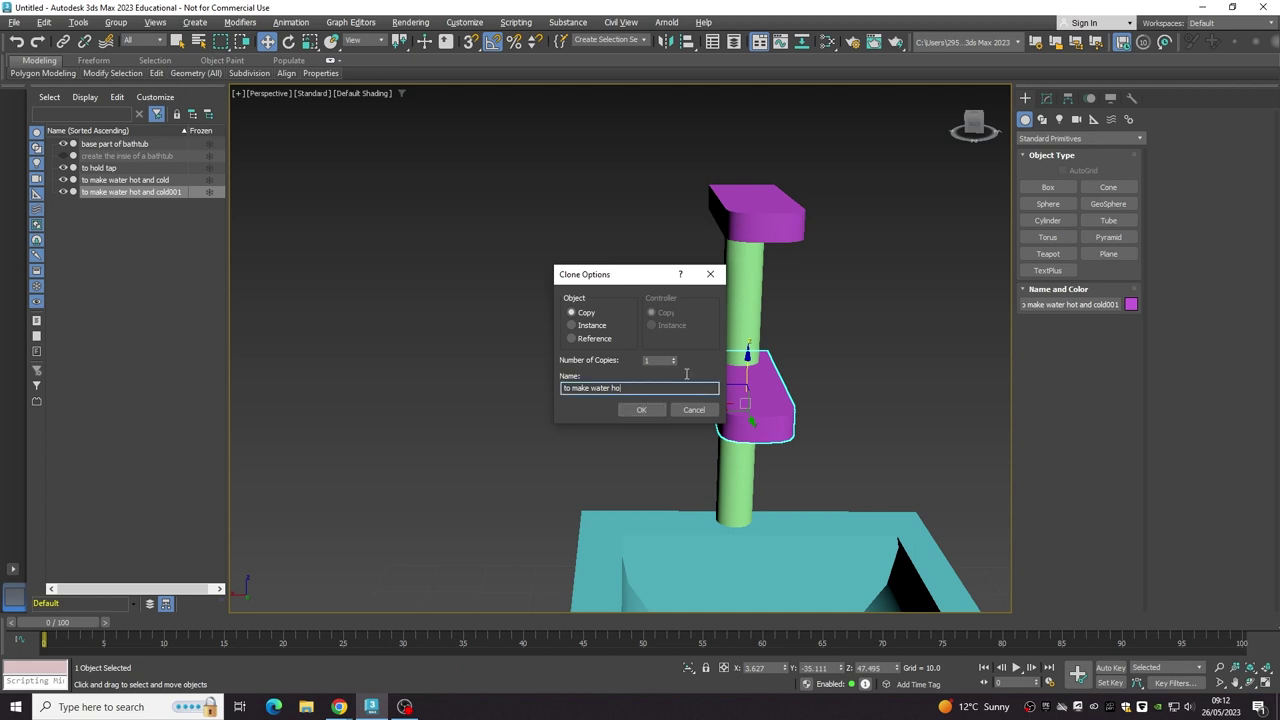
key("BackSpace")
key("BackSpace")
key("BackSpace")
key("Return")
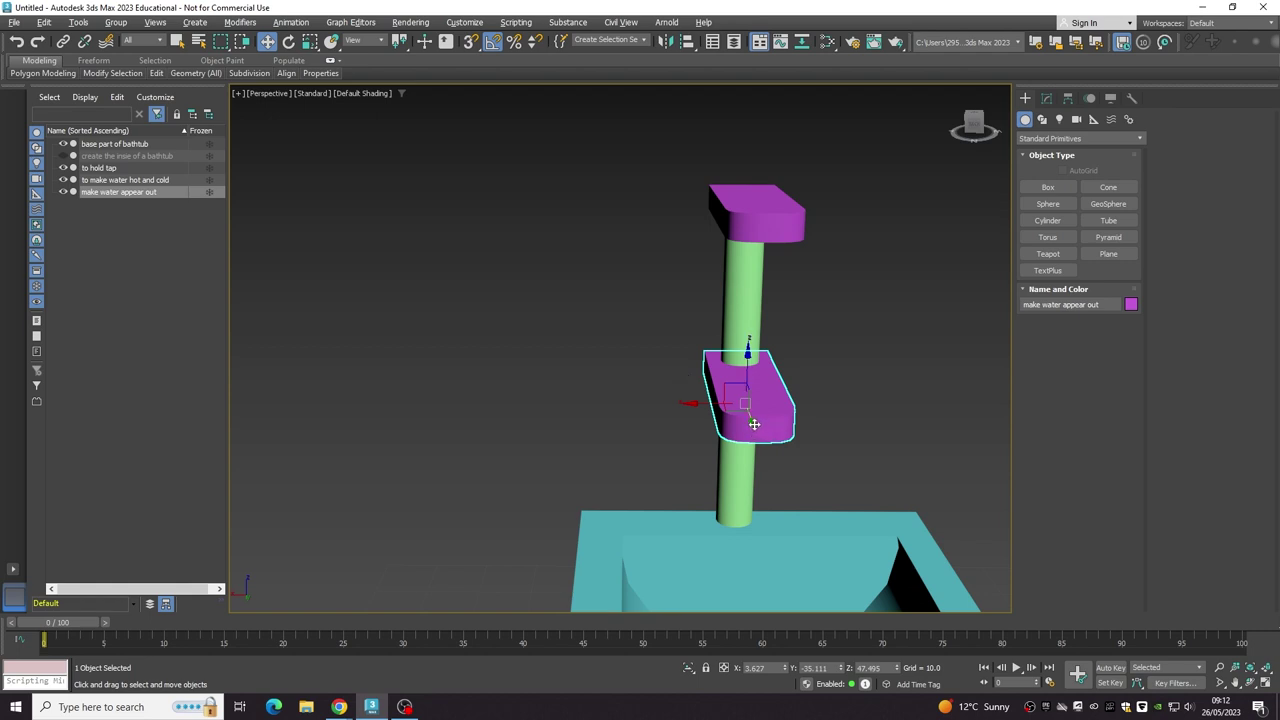
Scale the 'make water appear out' spout shorter along Y and slide it back toward the post.
left_click_drag(754, 424, 765, 441)
mouse_move(765, 441)
middle_mouse_down("alt")
mouse_move(848, 507)
mouse_move(851, 443)
middle_mouse_up("alt")
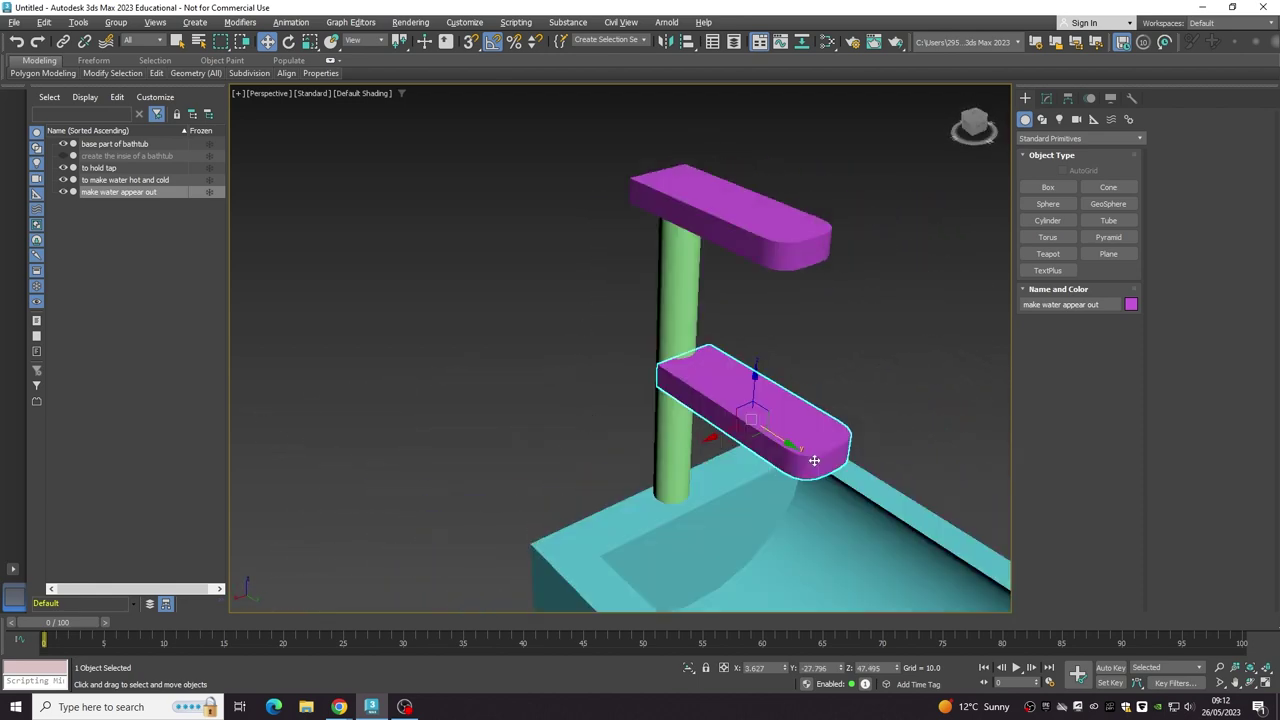
middle_click_drag(851, 443, 790, 452, "alt")
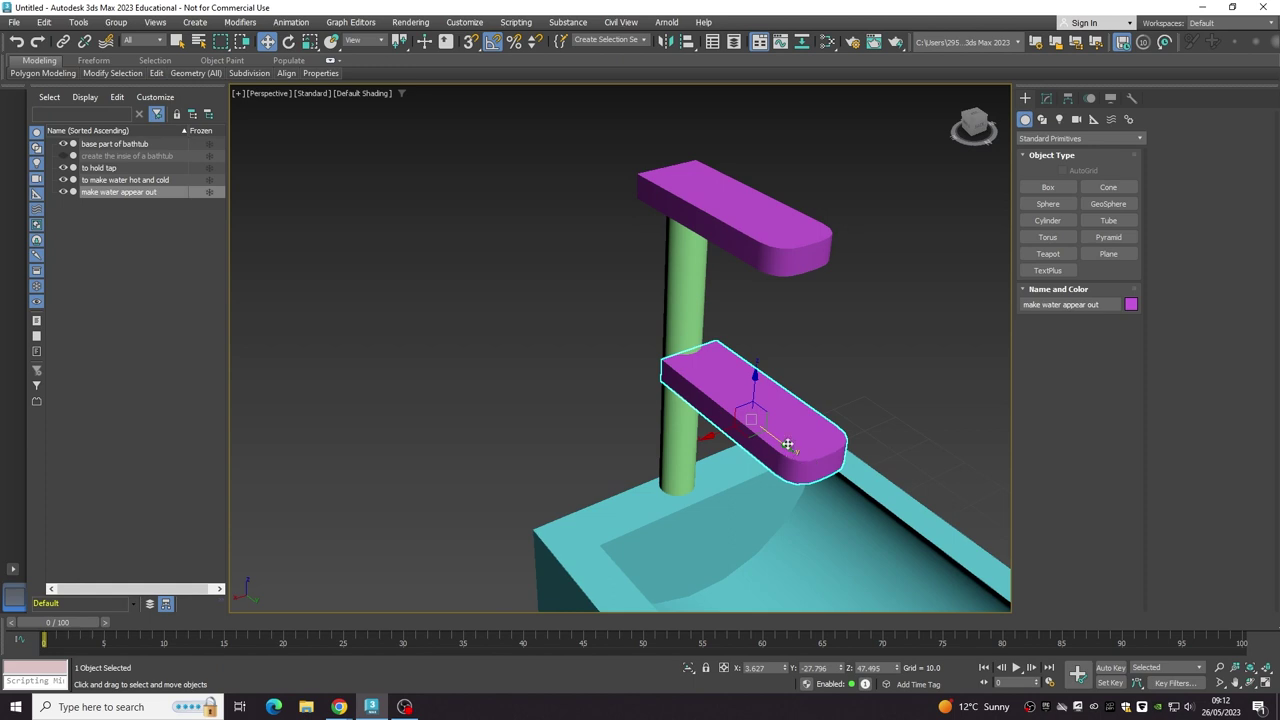
left_click_drag(790, 452, 803, 487)
key("r")
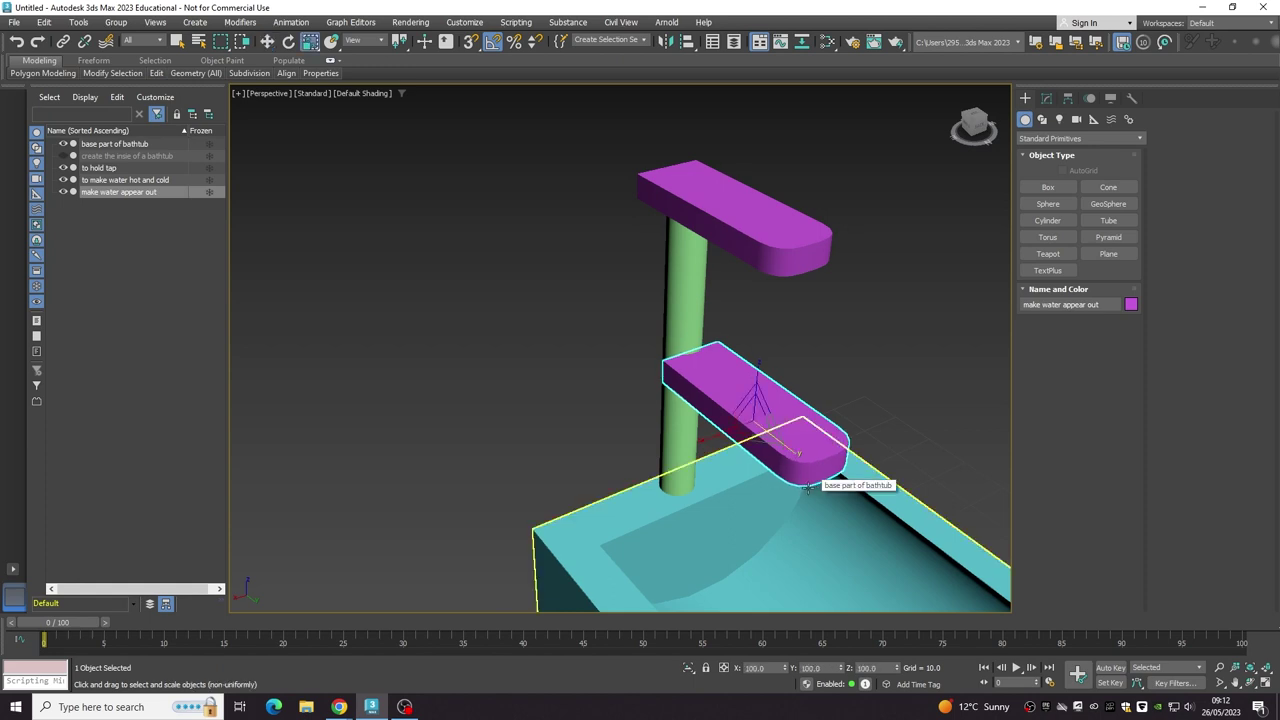
left_click_drag(788, 446, 779, 440)
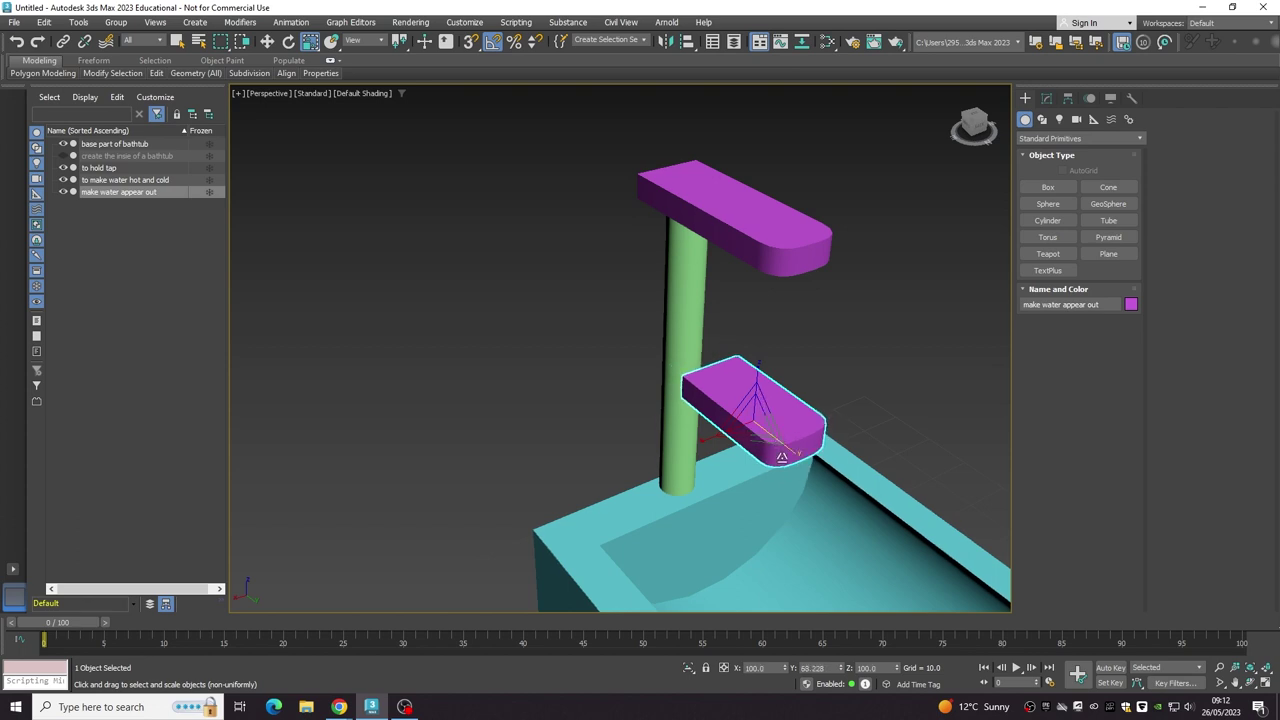
key("w")
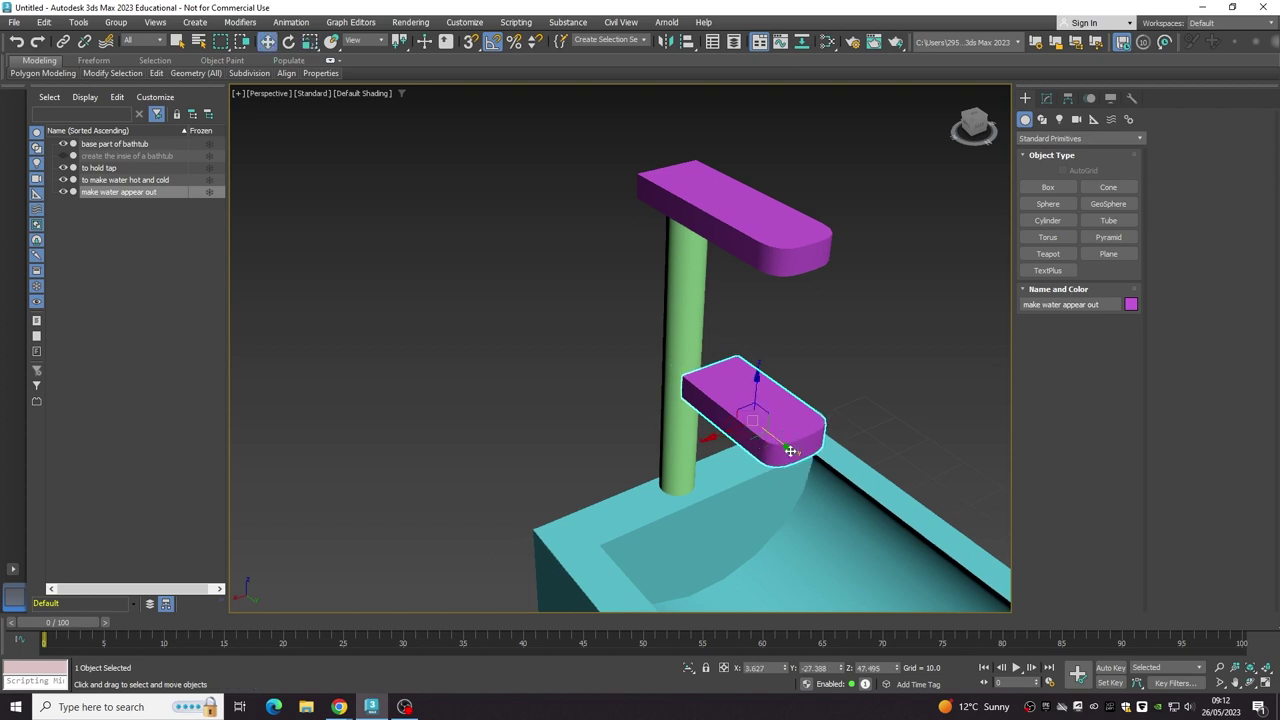
left_click_drag(790, 451, 772, 441)
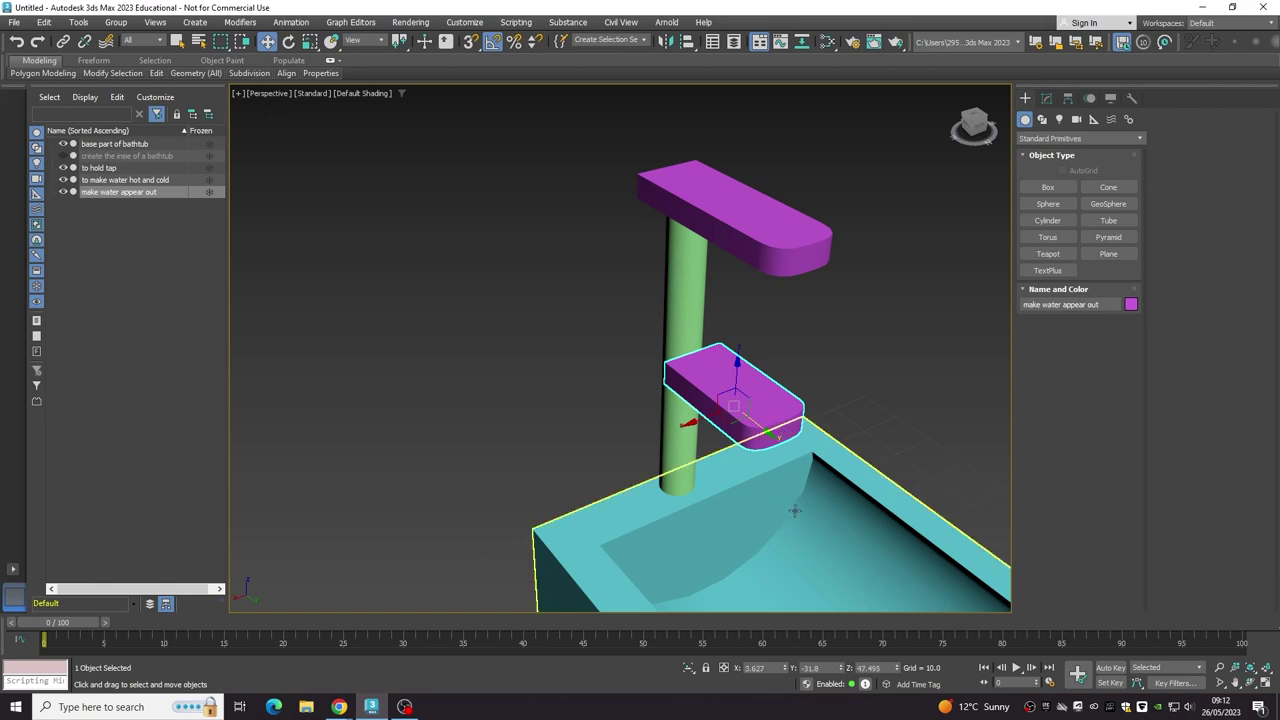